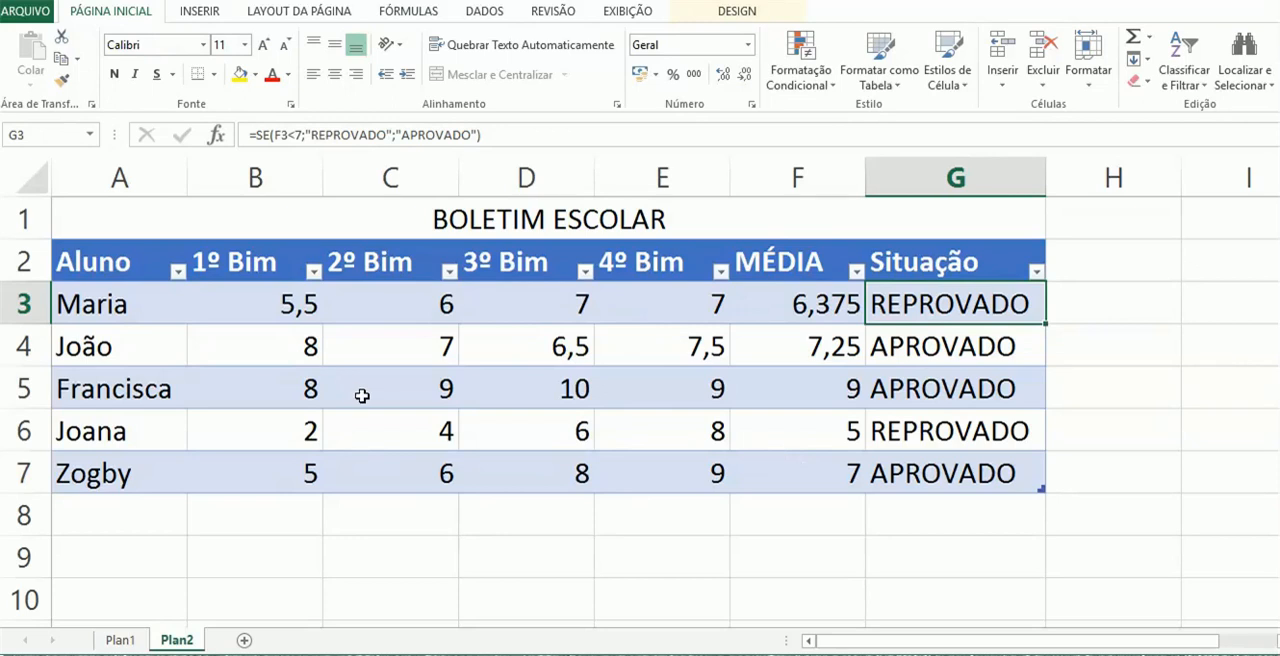
# Sort the report card table by the Aluno column from Z to A
pyautogui.click(122, 260)
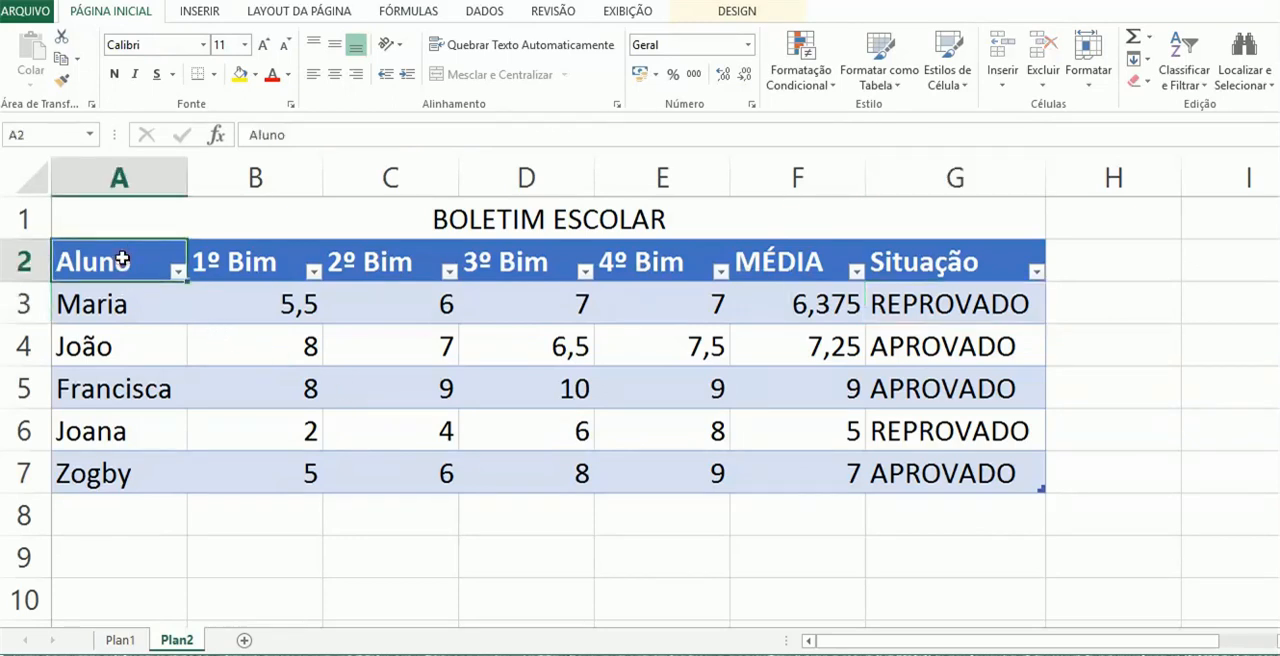
pyautogui.click(177, 270)
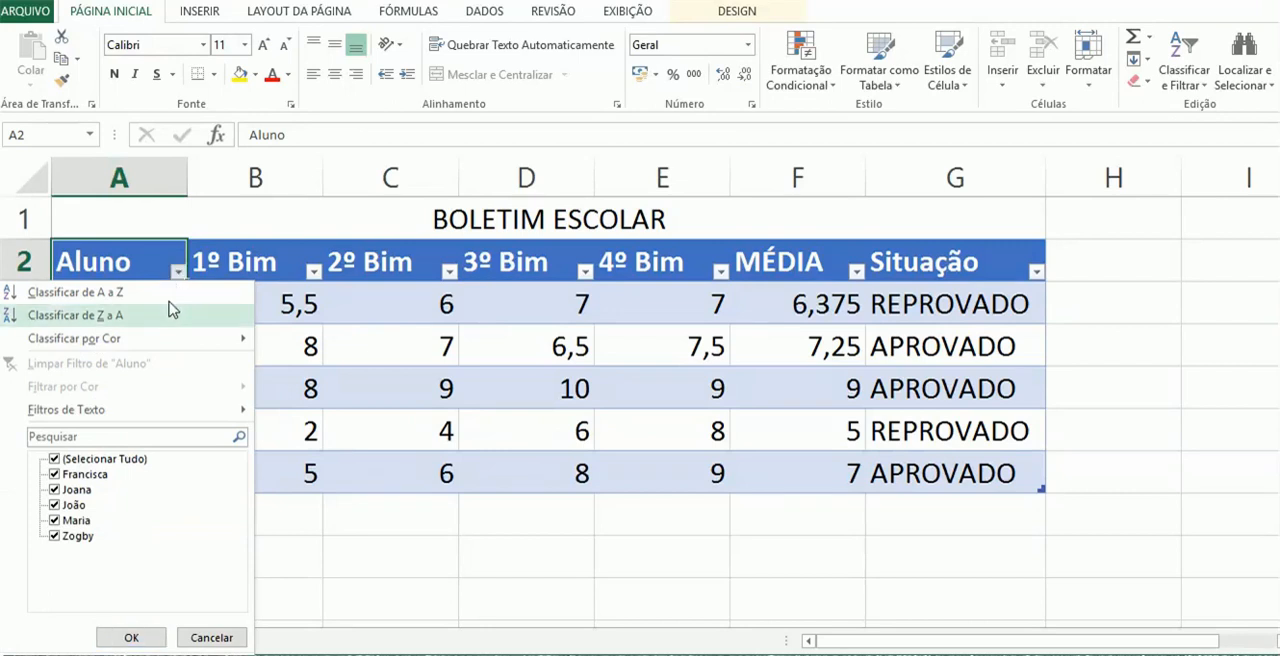
pyautogui.click(128, 320)
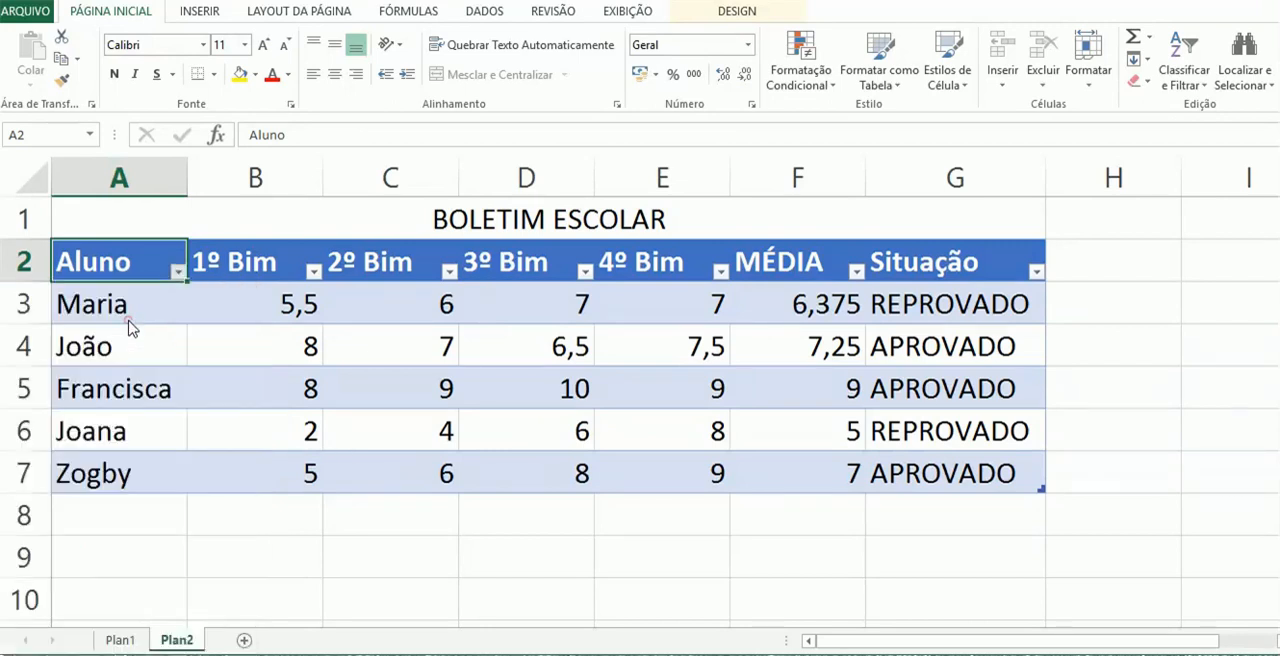
# Sort the report card table by the Aluno column from A to Z
pyautogui.click(177, 270)
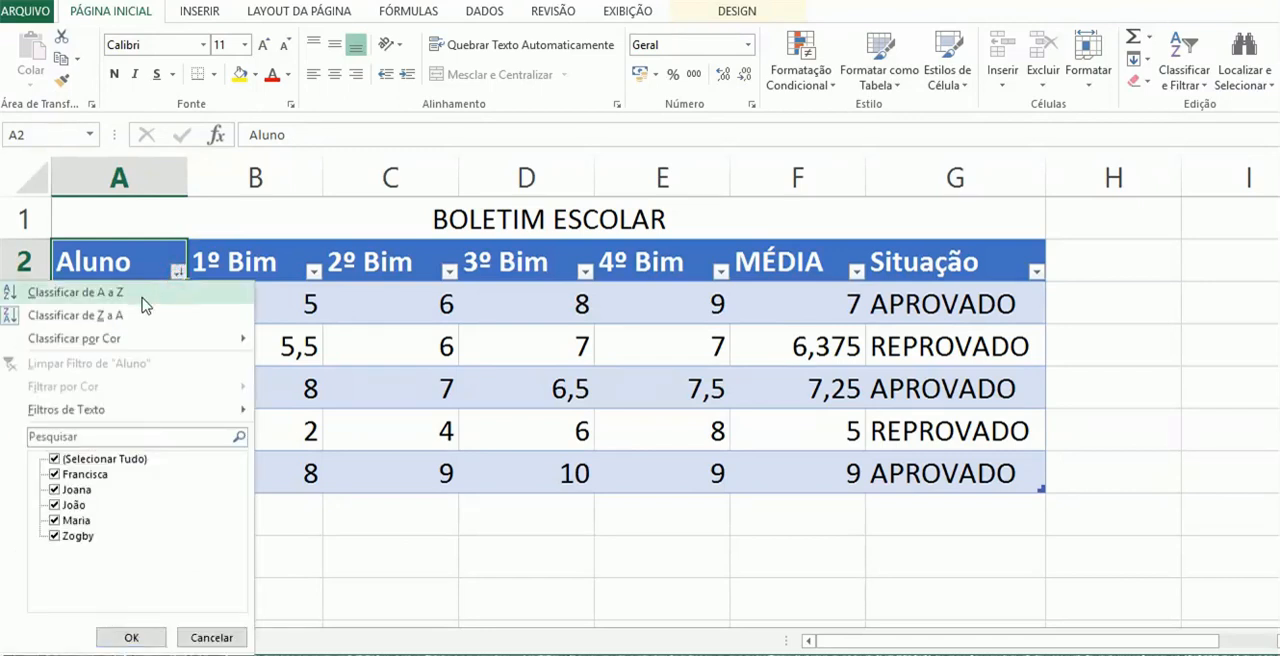
pyautogui.click(145, 300)
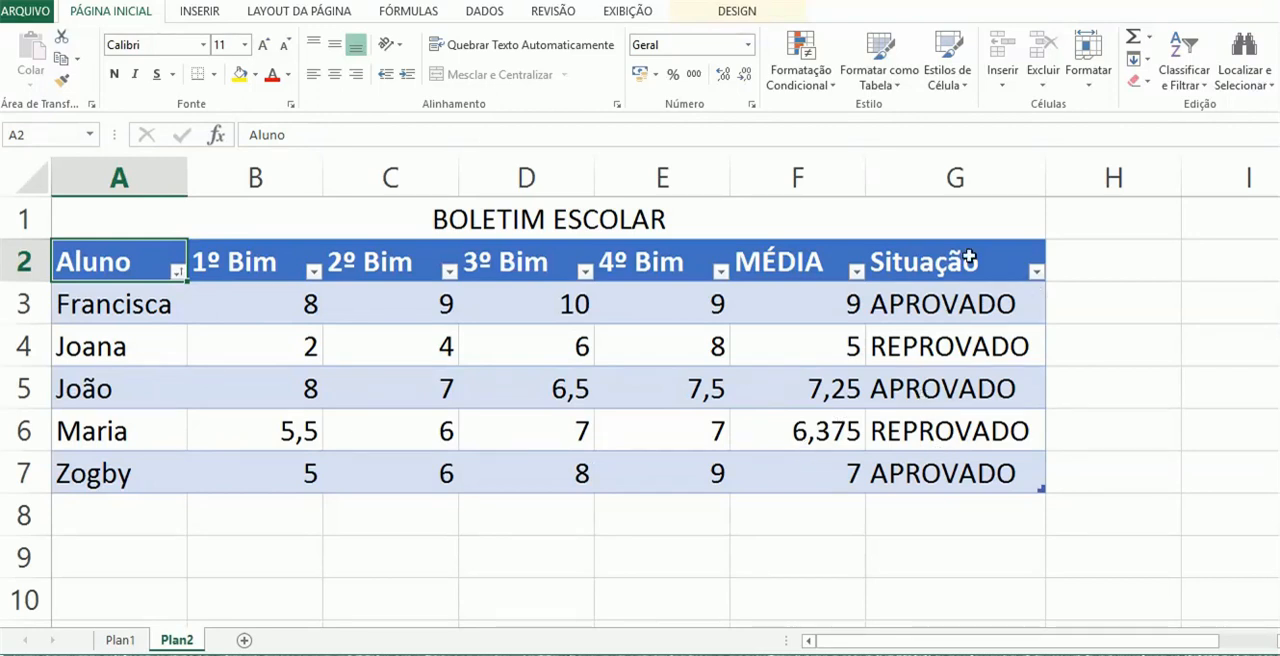
pyautogui.click(177, 271)
pyautogui.click(165, 293)
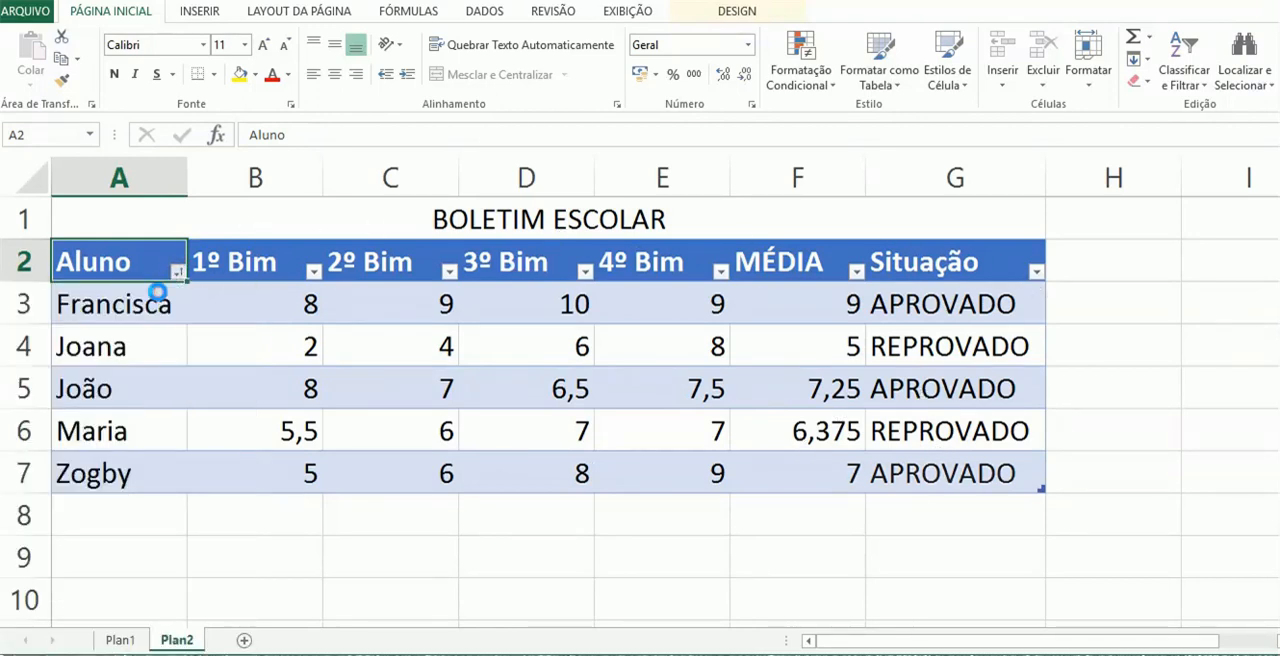
# Filter the Aluno column to hide the first two students in the alphabetical list
pyautogui.click(177, 271)
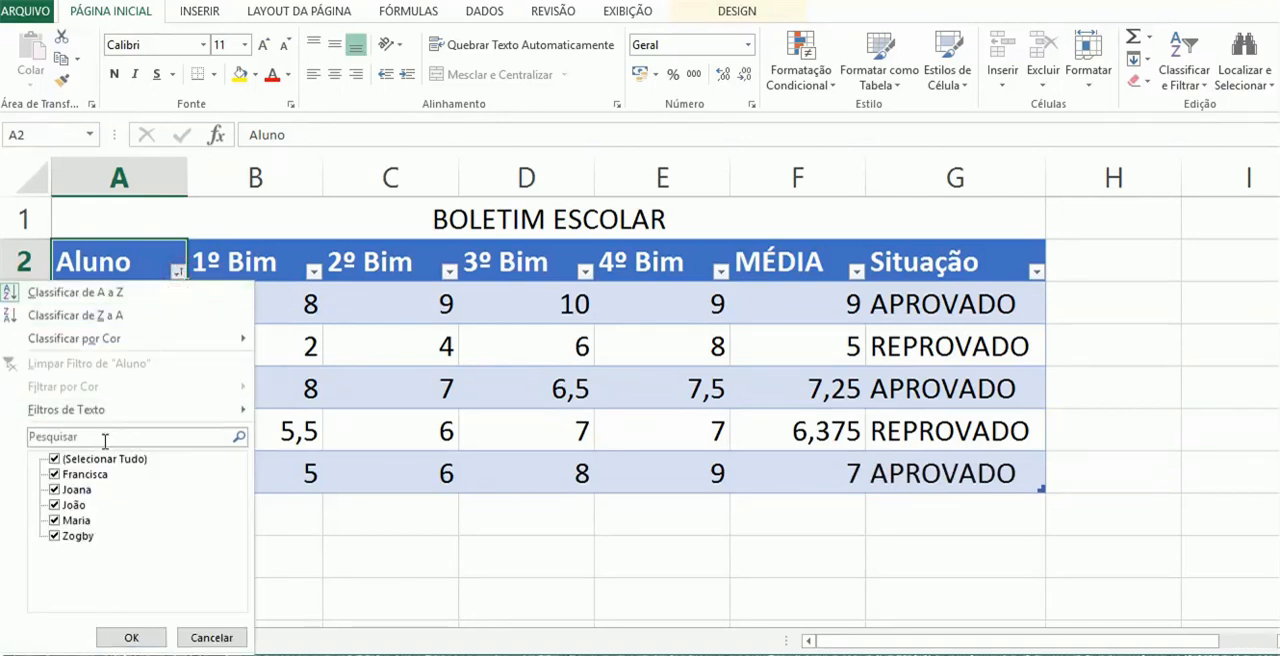
pyautogui.click(54, 474)
pyautogui.click(54, 490)
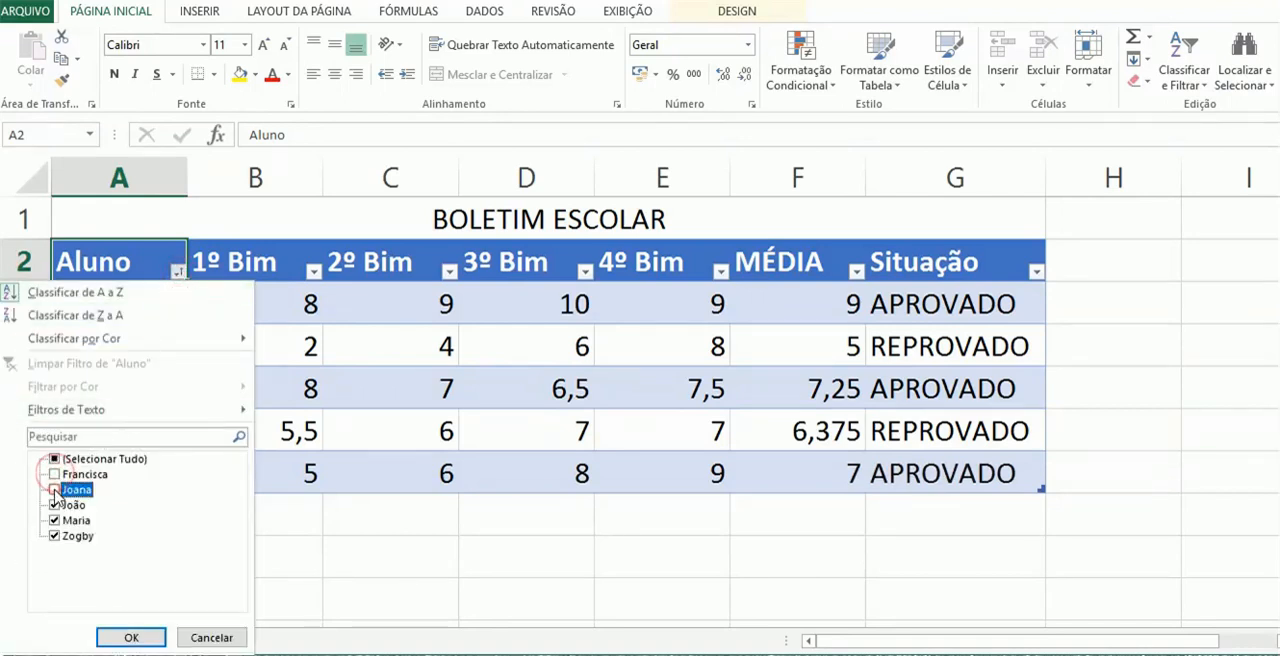
pyautogui.click(130, 638)
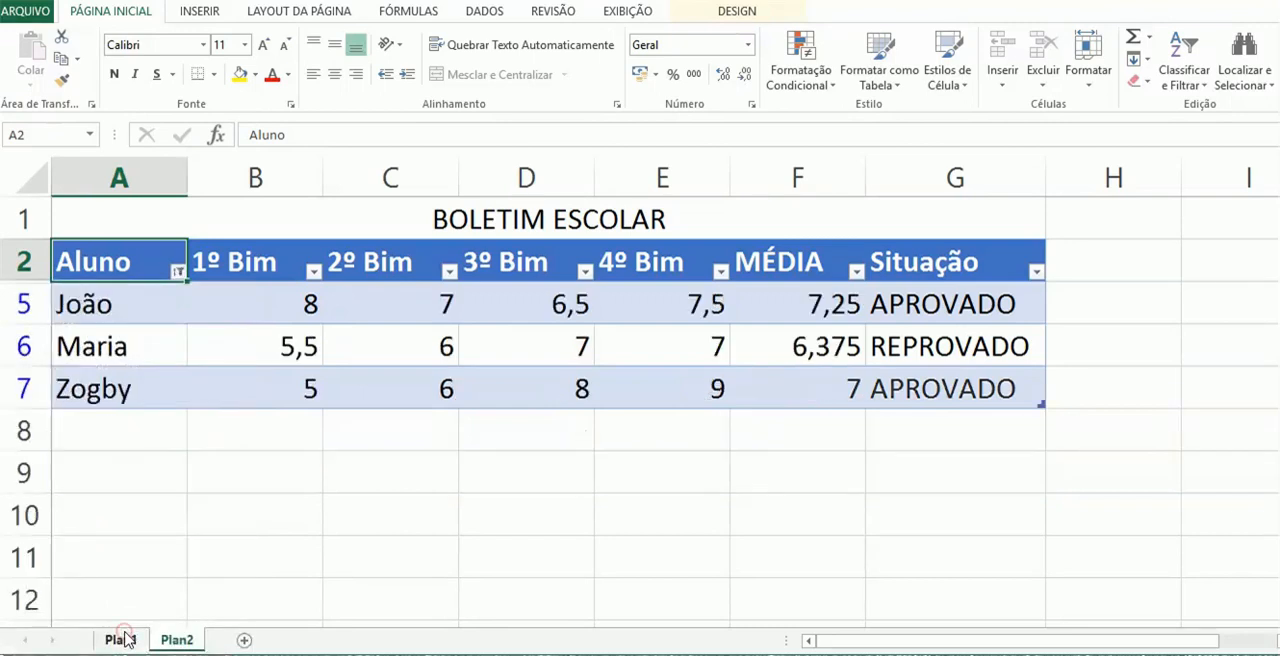
# Reselect all students in the Aluno column filter to restore the full table
pyautogui.click(178, 272)
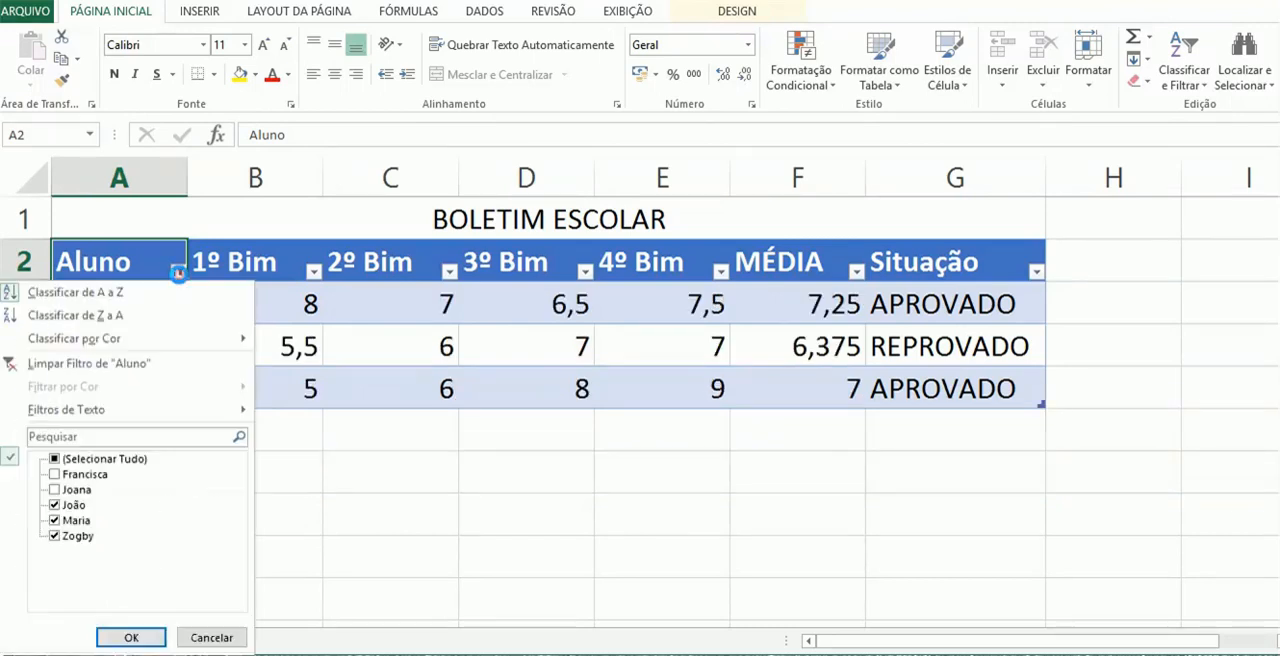
pyautogui.click(55, 459)
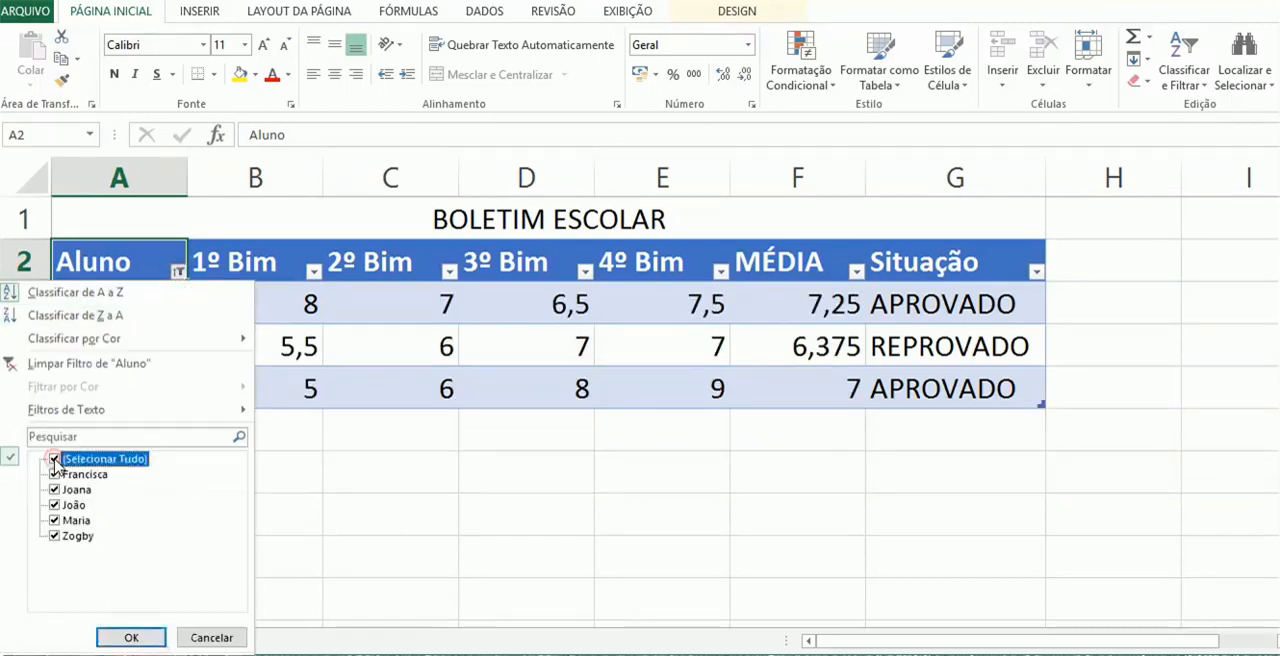
pyautogui.click(128, 637)
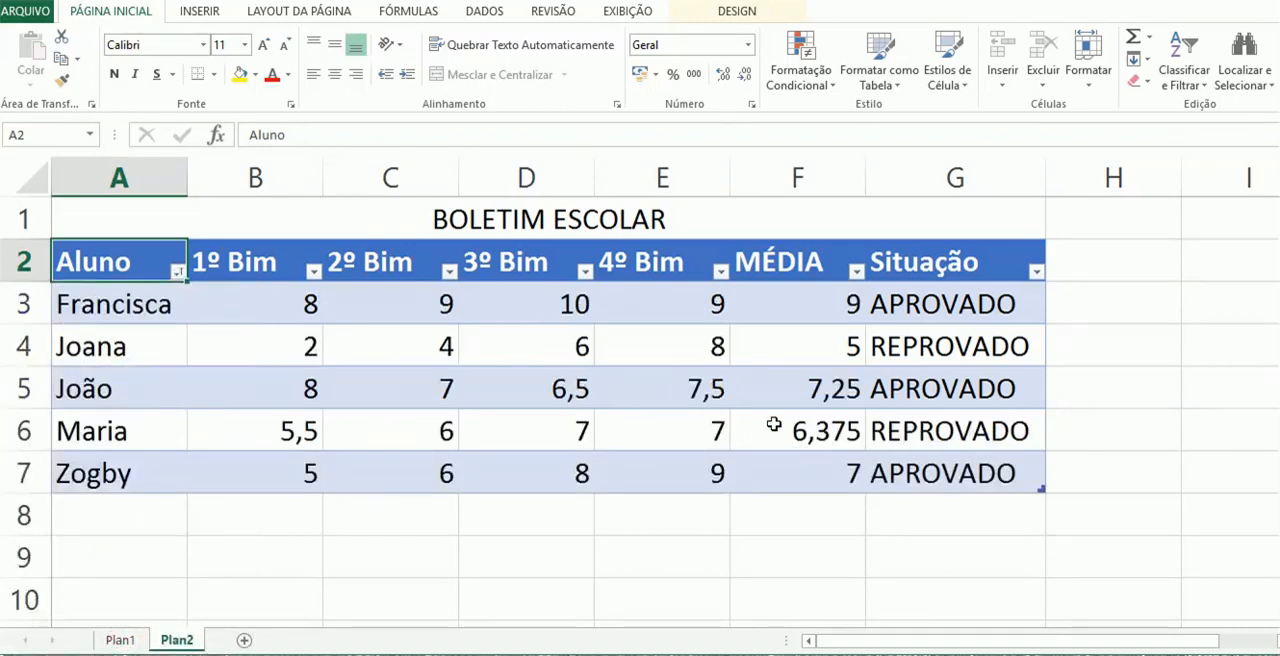
# Examine the MÉDIA formula in F3 with its bimester grades in B3:E3, and the averages in F4 and F7
pyautogui.click(791, 307)
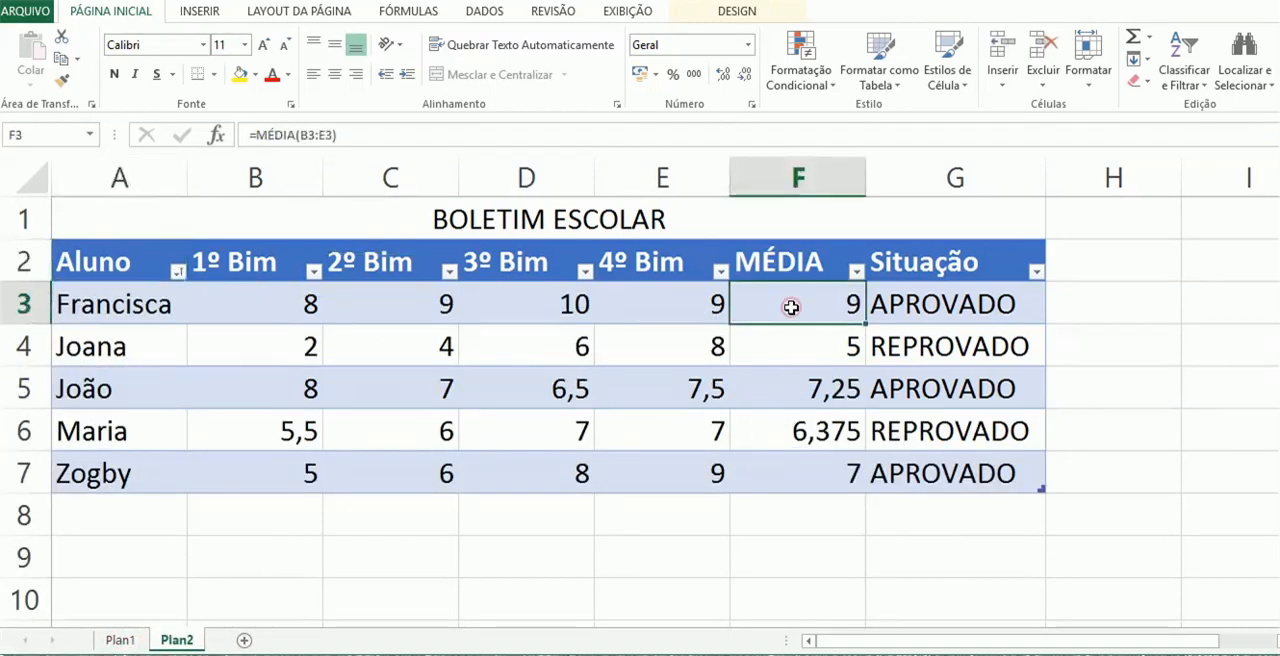
pyautogui.moveTo(280, 303); pyautogui.dragTo(654, 297)
pyautogui.moveTo(663, 346); pyautogui.dragTo(287, 357)
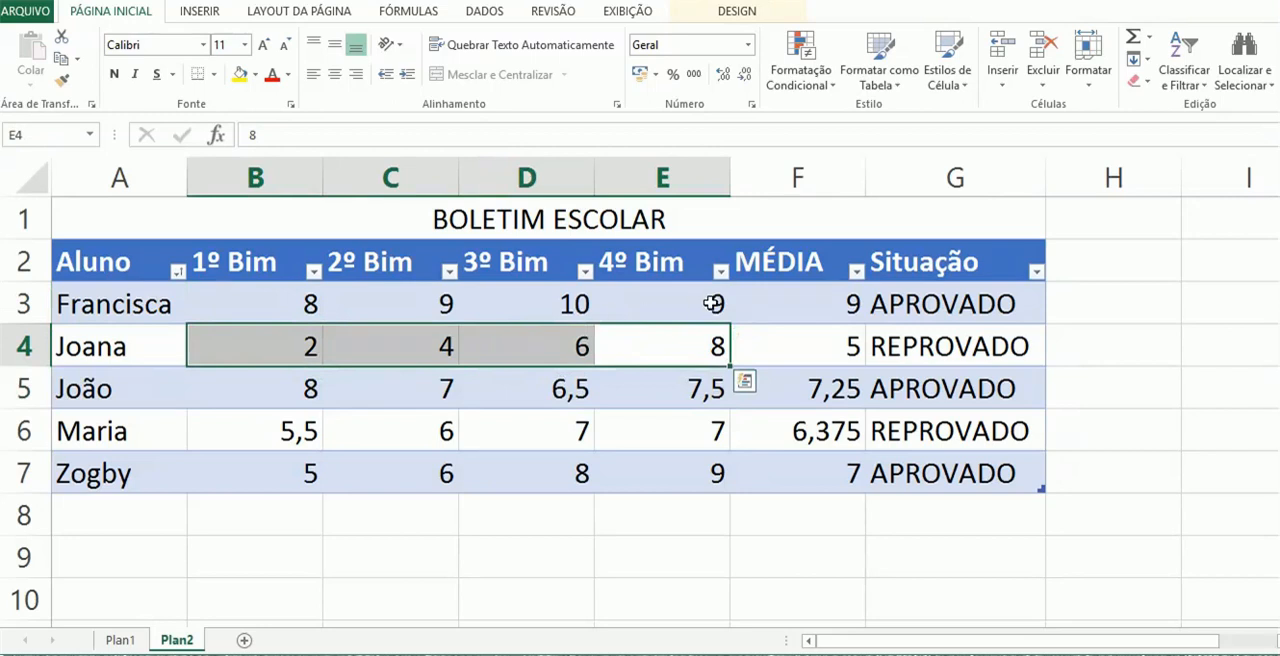
pyautogui.click(785, 307)
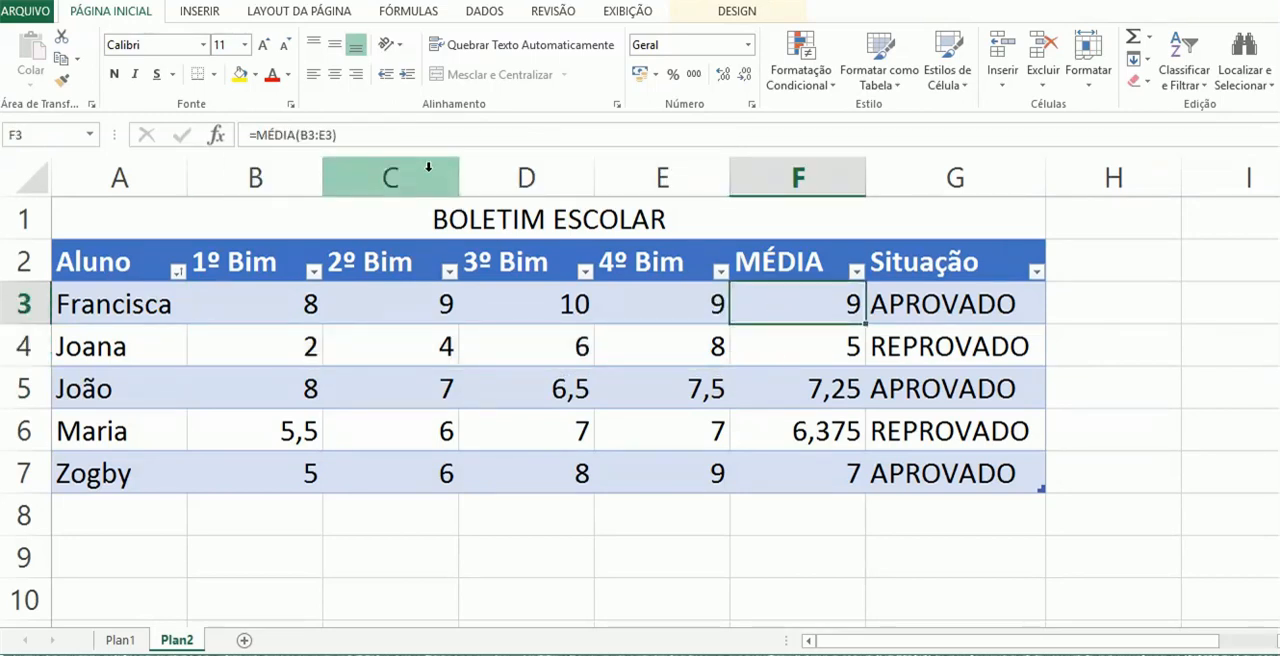
pyautogui.click(338, 134)
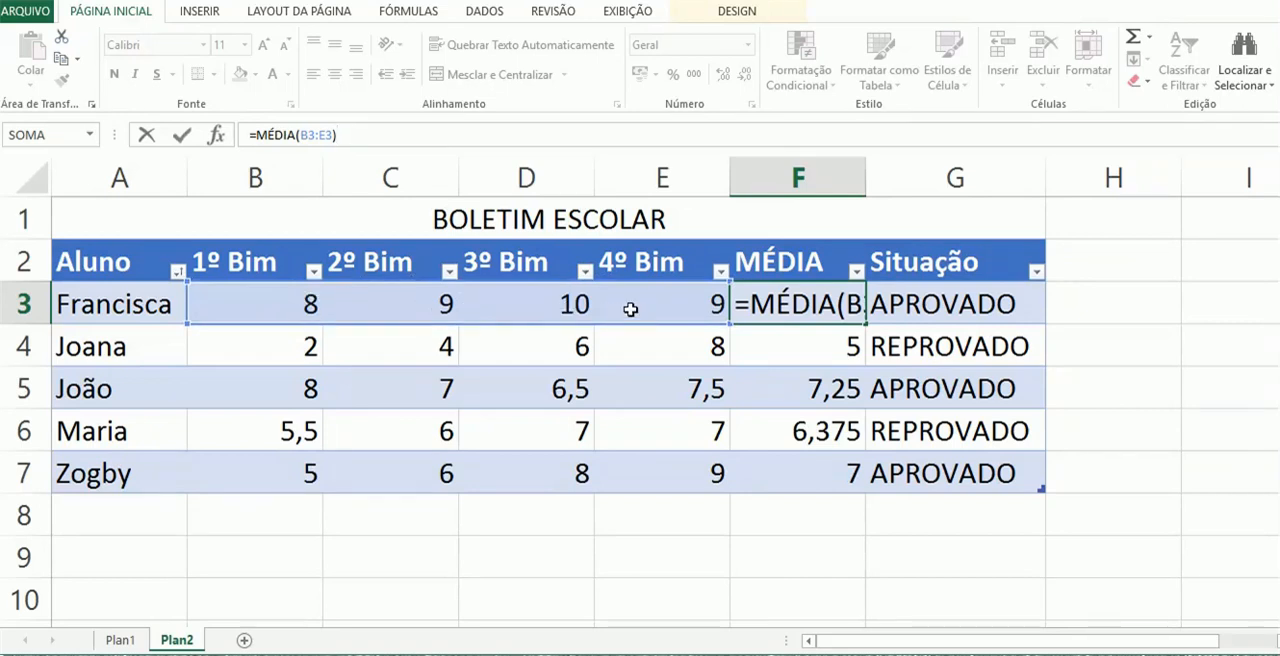
pyautogui.click(758, 301)
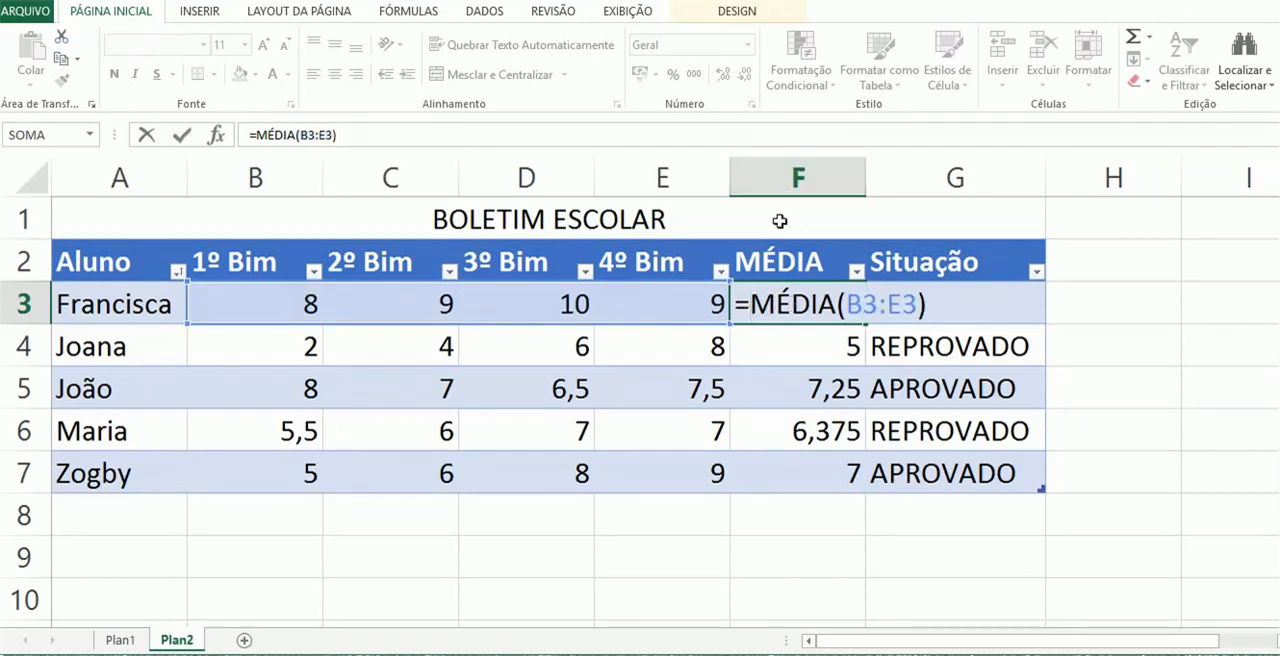
pyautogui.moveTo(736, 303); pyautogui.dragTo(932, 313)
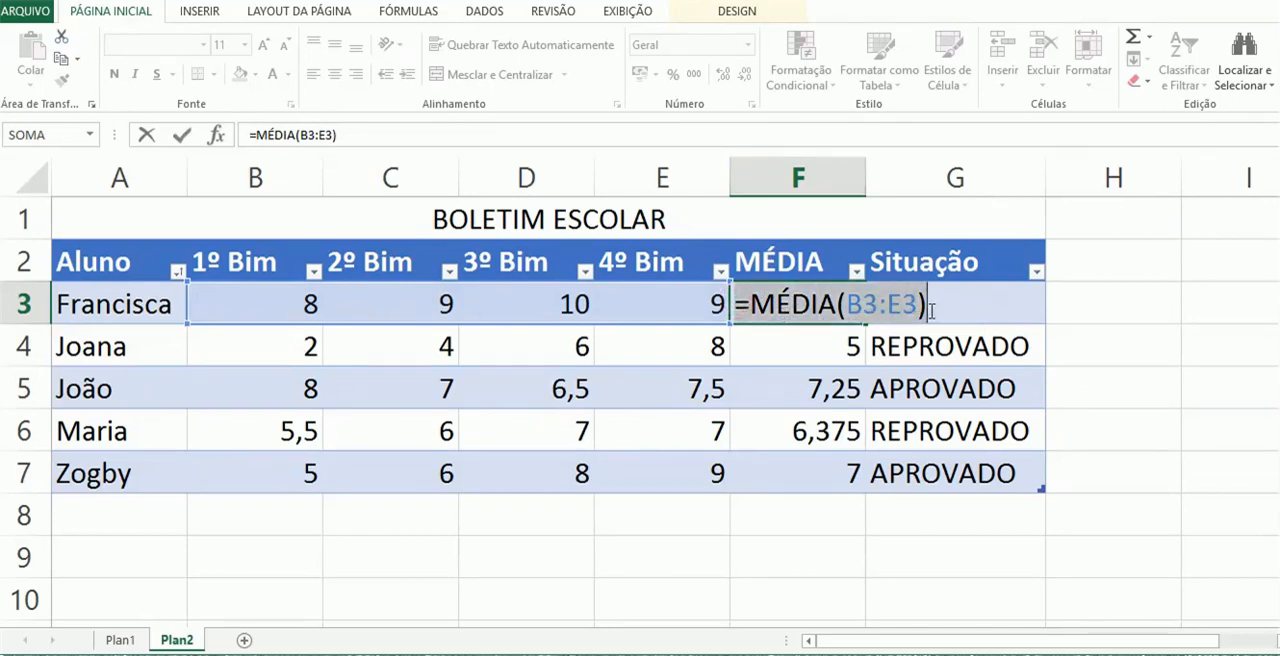
pyautogui.press('Return')
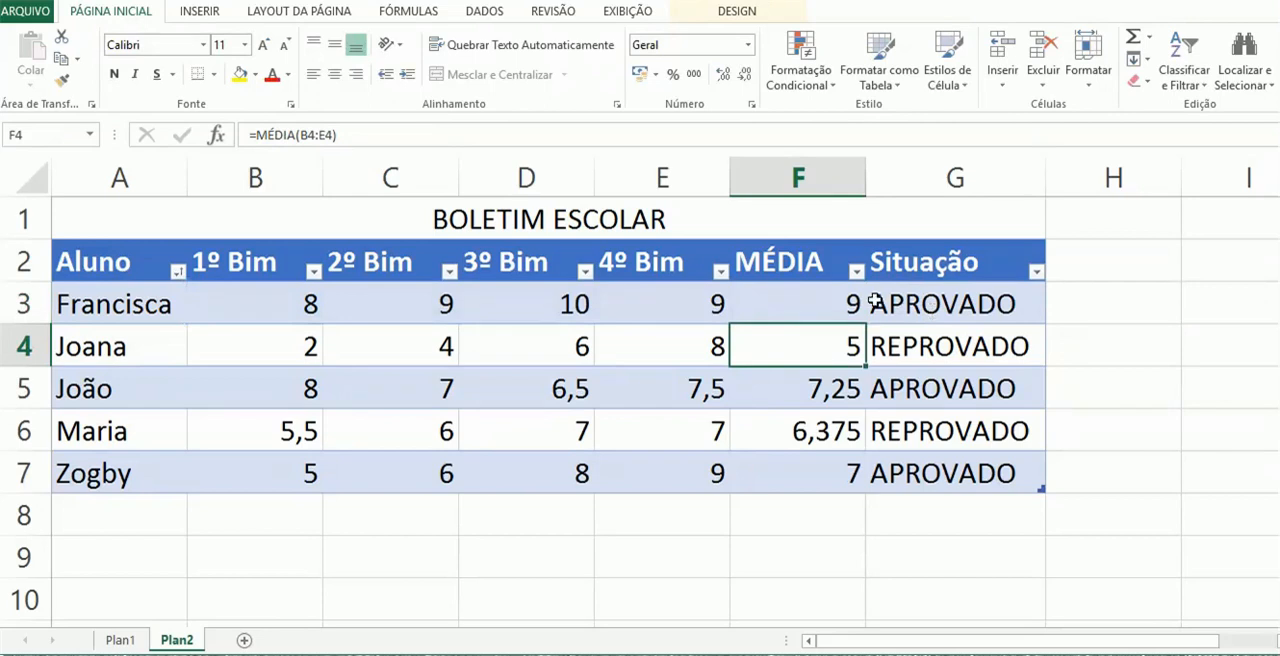
pyautogui.click(807, 347)
pyautogui.click(791, 474)
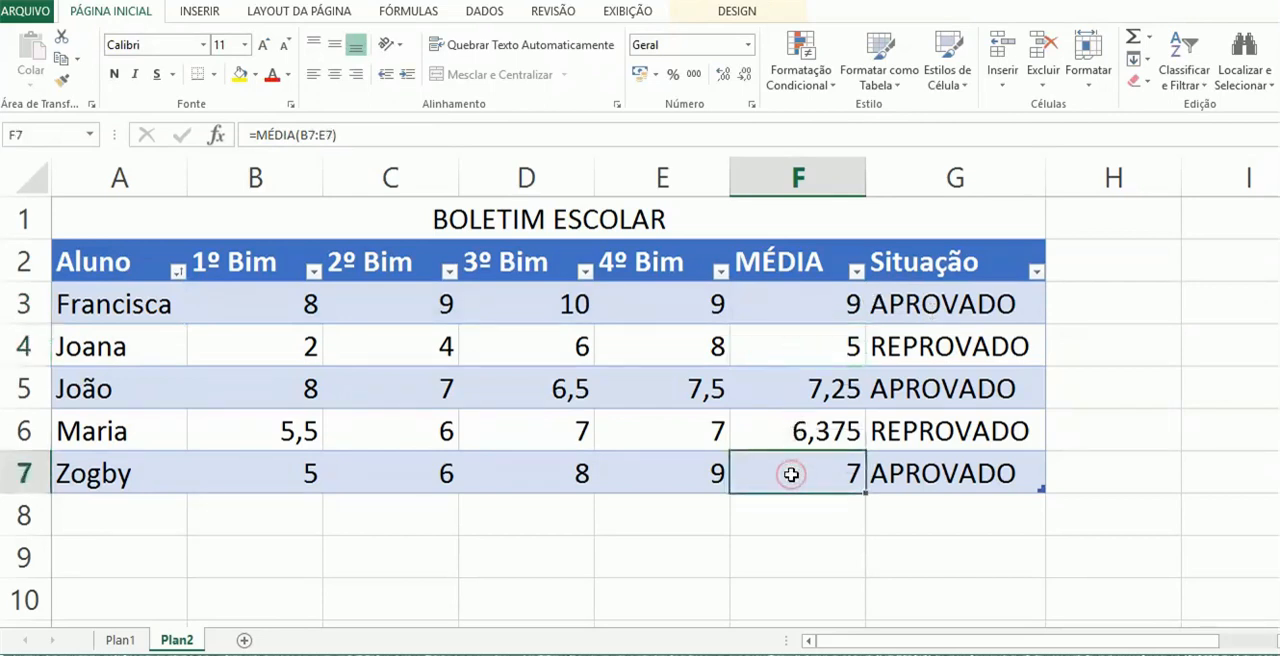
# Examine the logical test F3<7 in the SE formula of the Situação cell G3
pyautogui.click(971, 303)
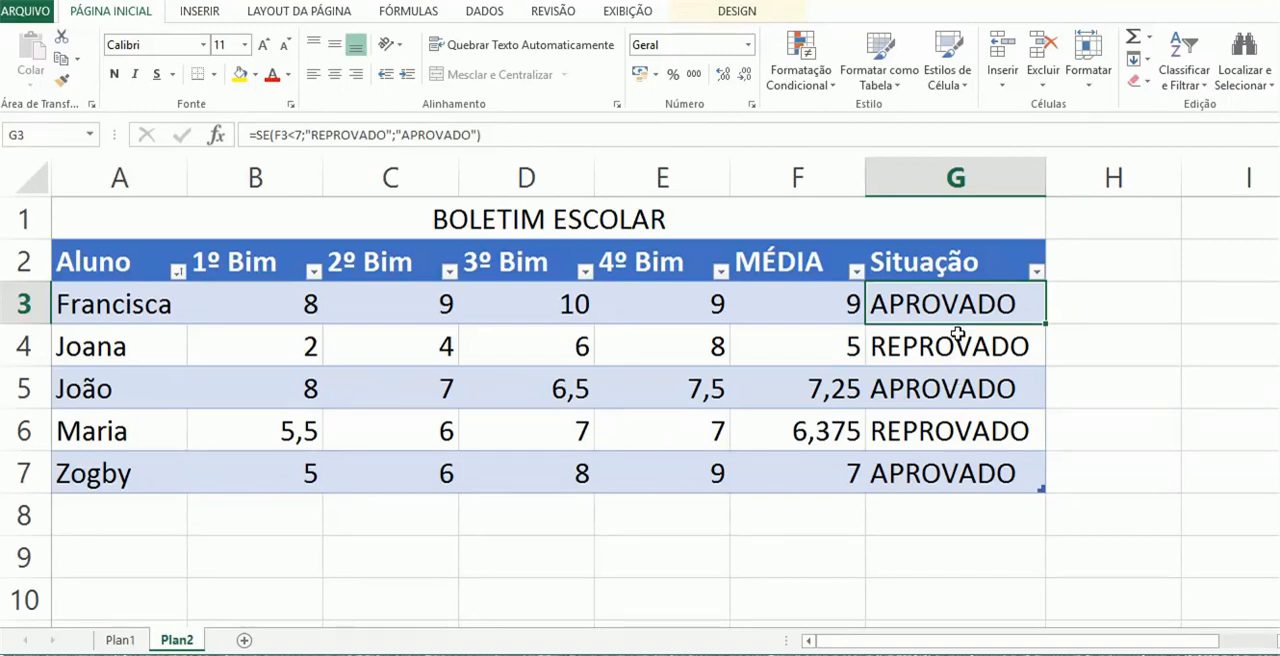
pyautogui.doubleClick(948, 306)
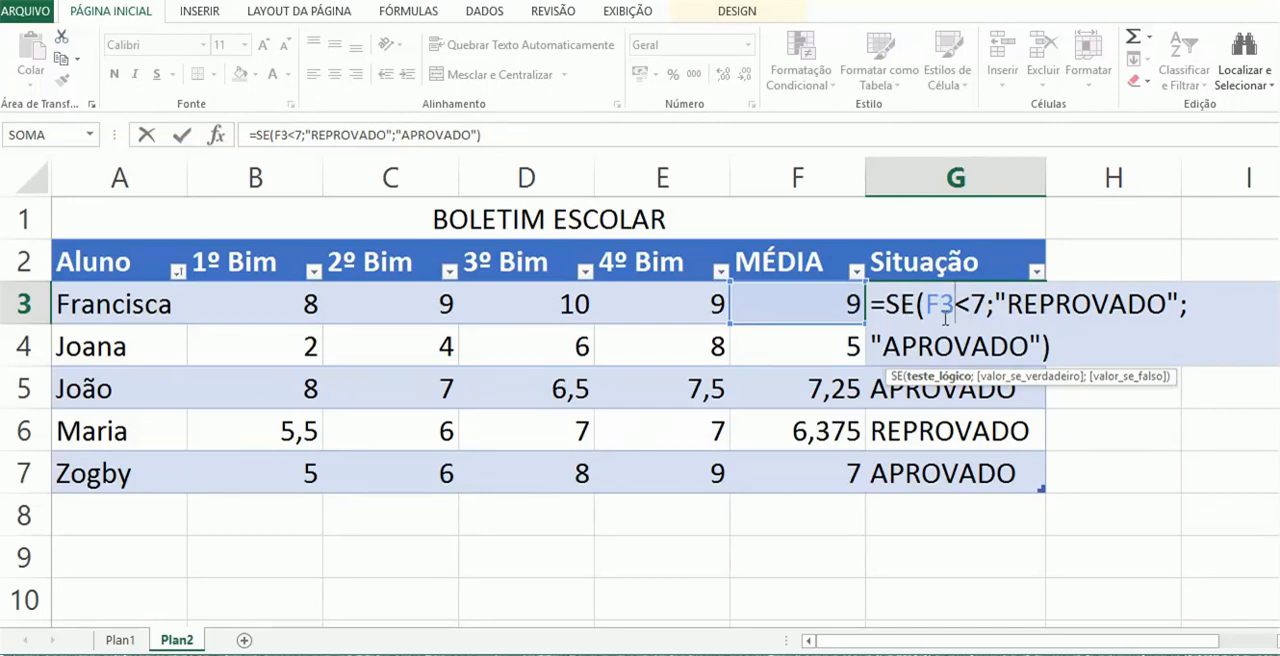
pyautogui.moveTo(925, 304); pyautogui.dragTo(989, 304)
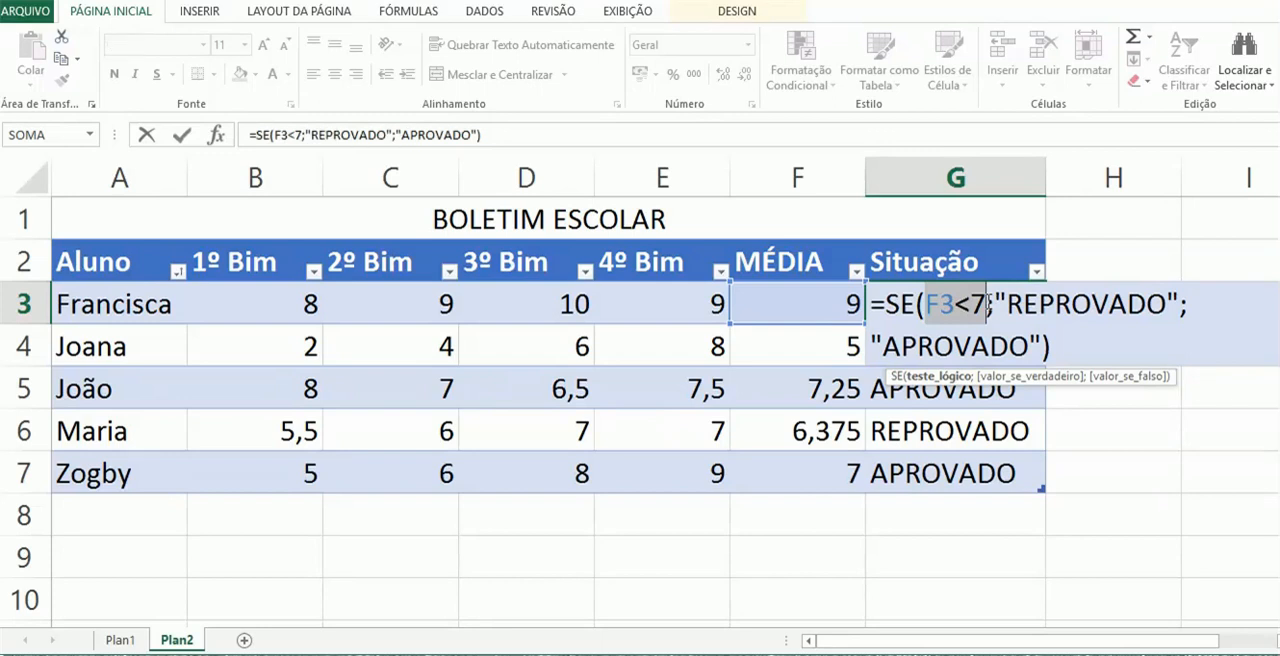
pyautogui.click(987, 304)
pyautogui.moveTo(987, 304); pyautogui.dragTo(928, 304)
pyautogui.click(927, 304)
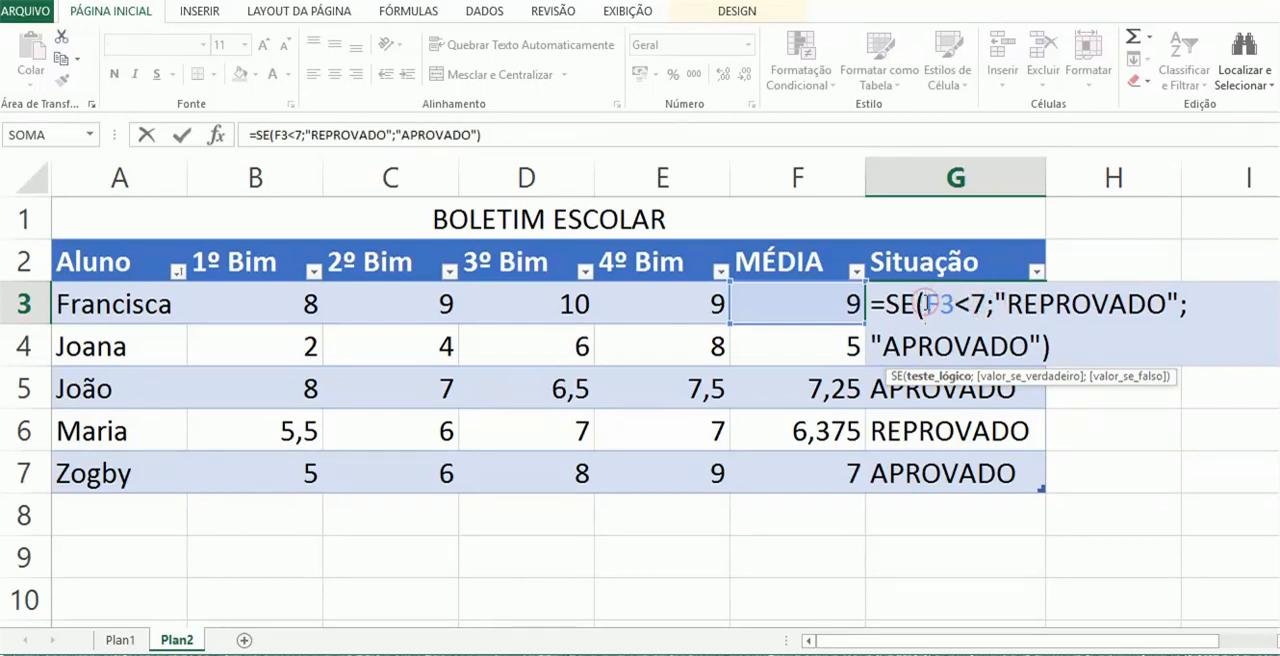
pyautogui.moveTo(925, 303); pyautogui.dragTo(946, 304)
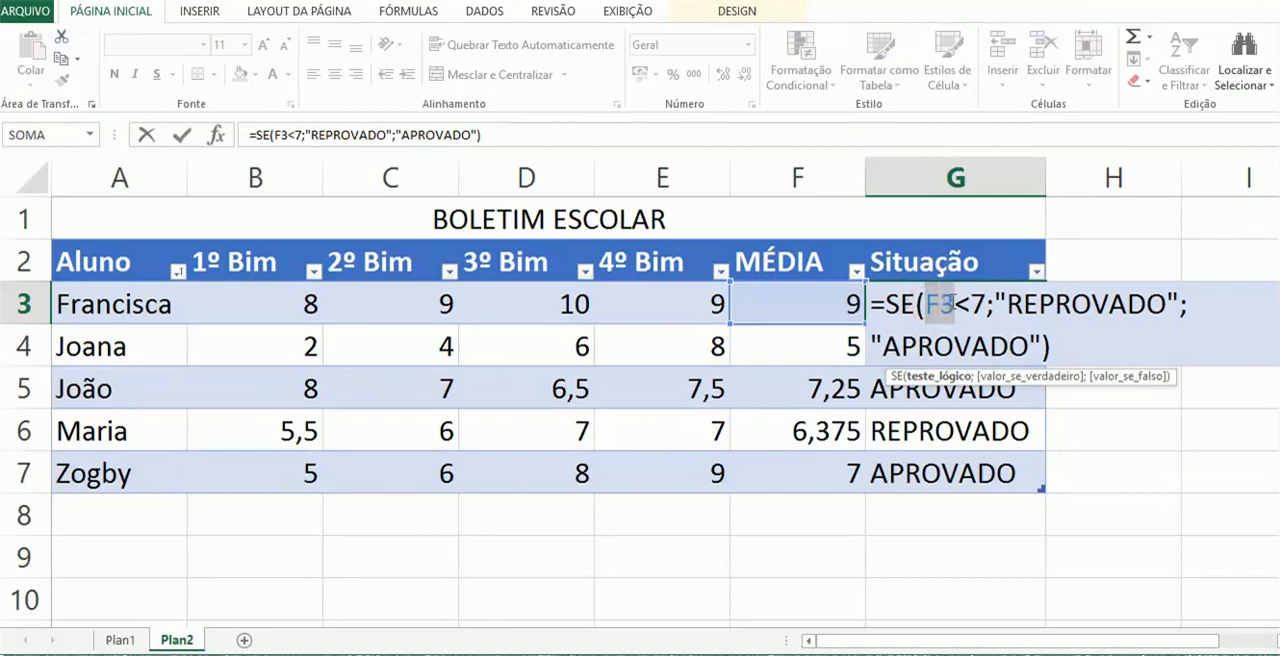
pyautogui.moveTo(955, 306); pyautogui.dragTo(987, 305)
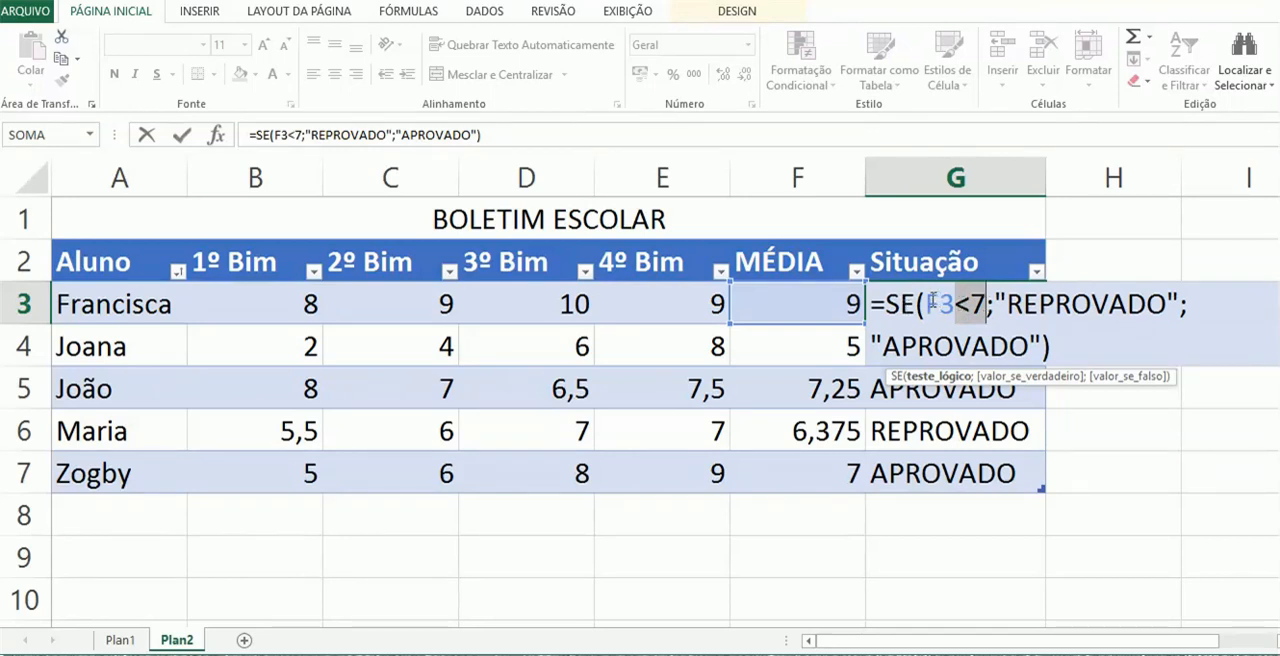
pyautogui.moveTo(928, 304); pyautogui.dragTo(952, 304)
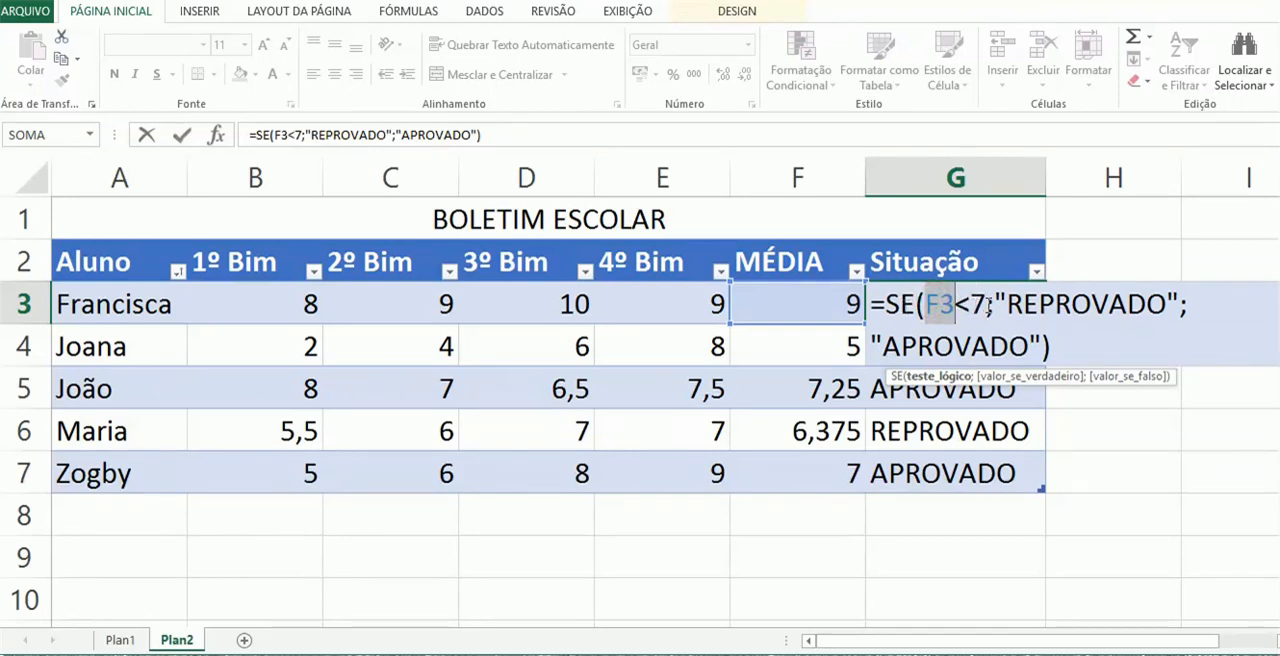
# Examine how G3's SE formula assigns "REPROVADO" or "APROVADO" from the test, and check the average in F4
pyautogui.moveTo(993, 304); pyautogui.dragTo(1178, 300)
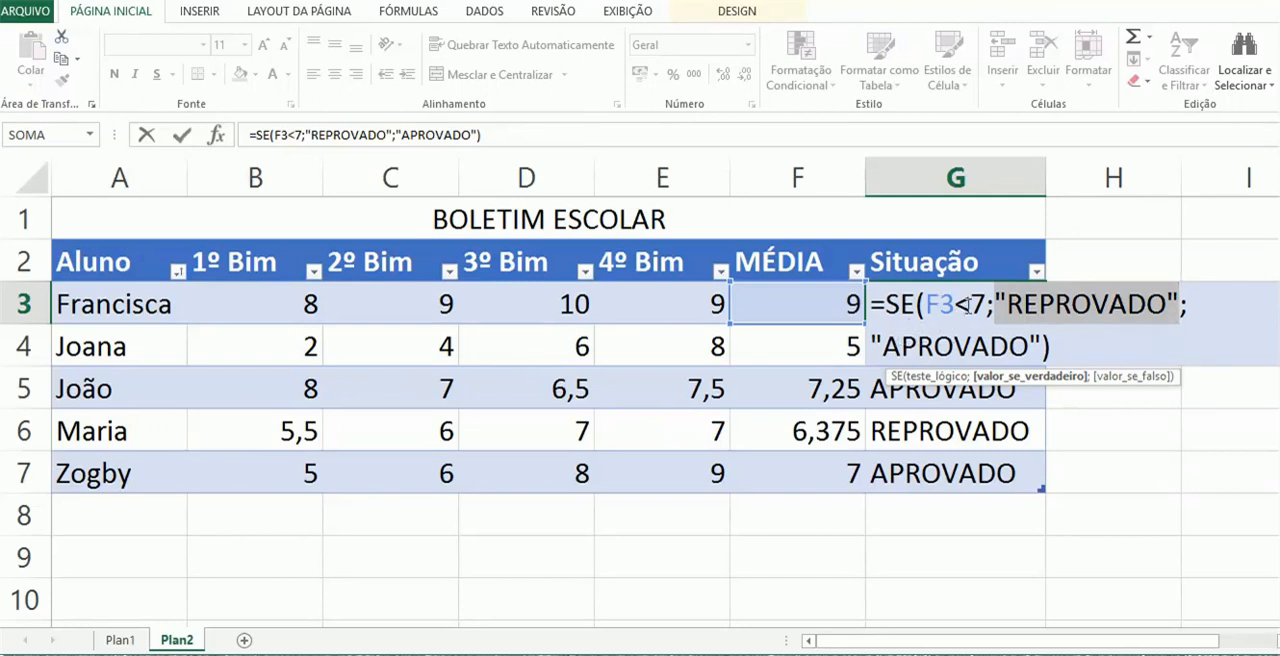
pyautogui.moveTo(874, 343); pyautogui.dragTo(1038, 344)
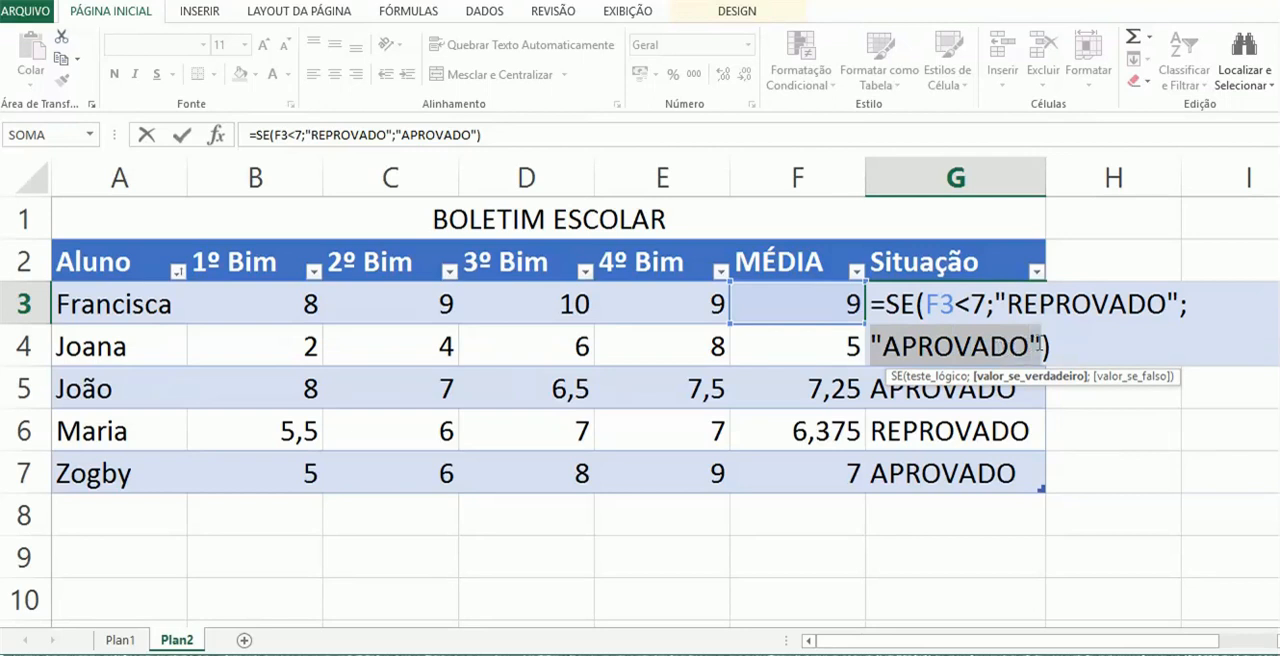
pyautogui.click(995, 303)
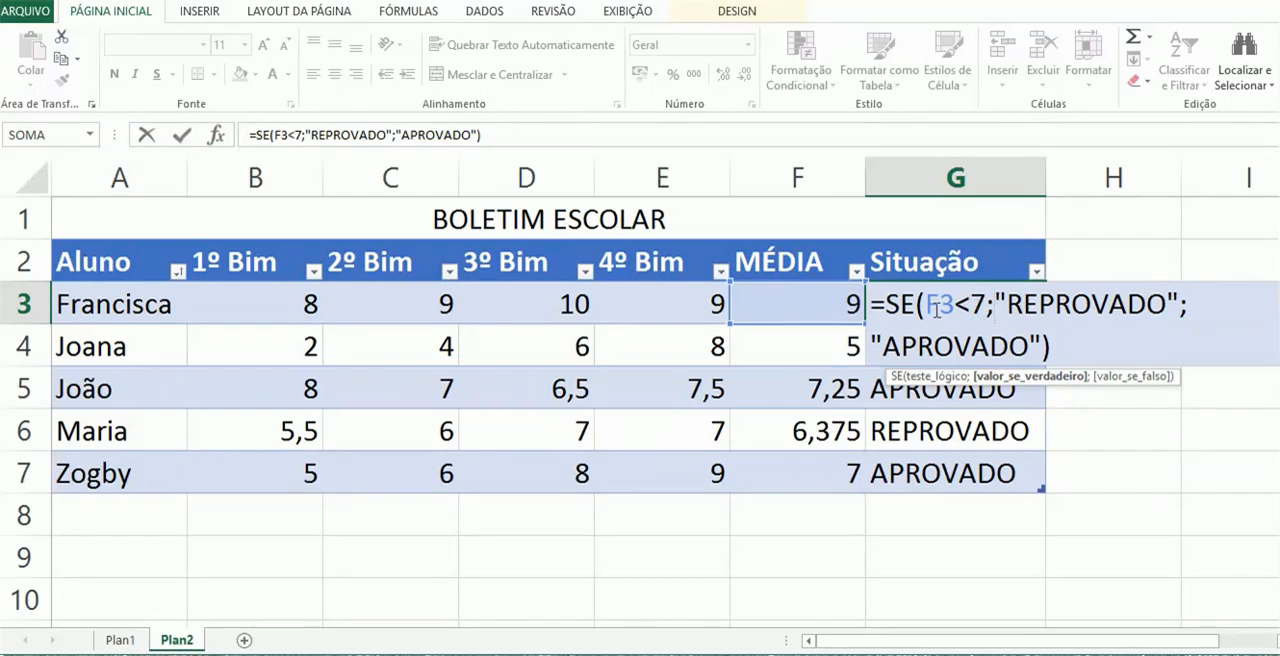
pyautogui.moveTo(926, 305); pyautogui.dragTo(988, 305)
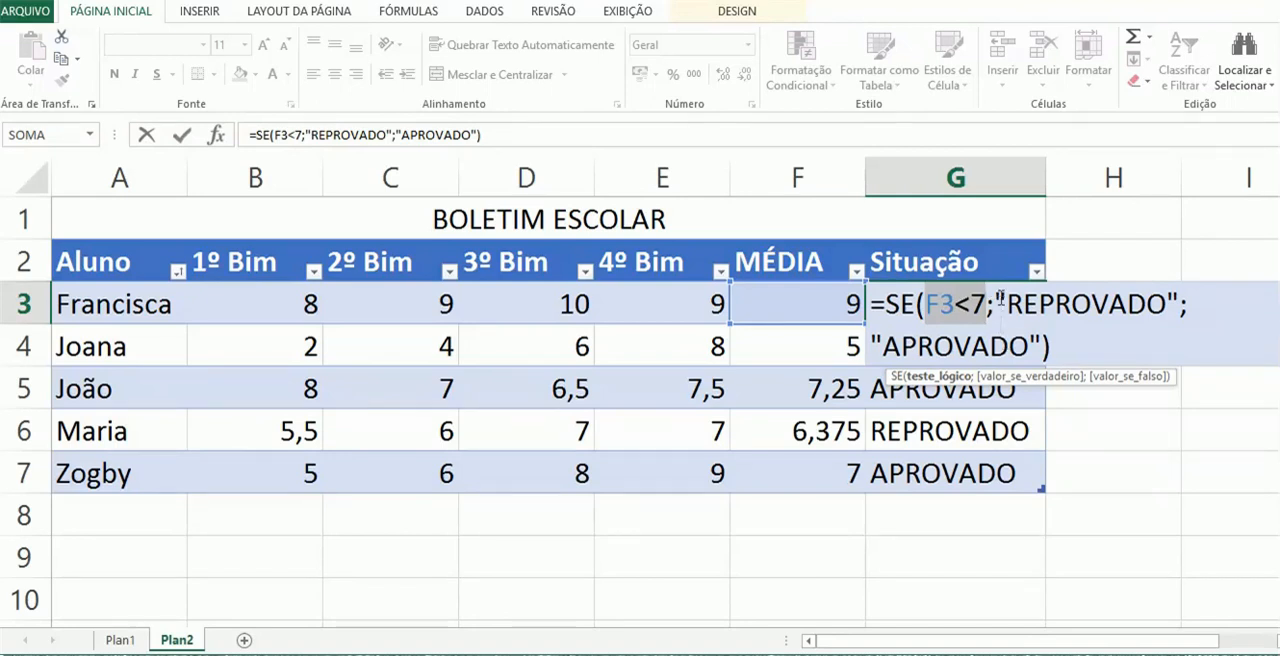
pyautogui.moveTo(997, 297); pyautogui.dragTo(1181, 304)
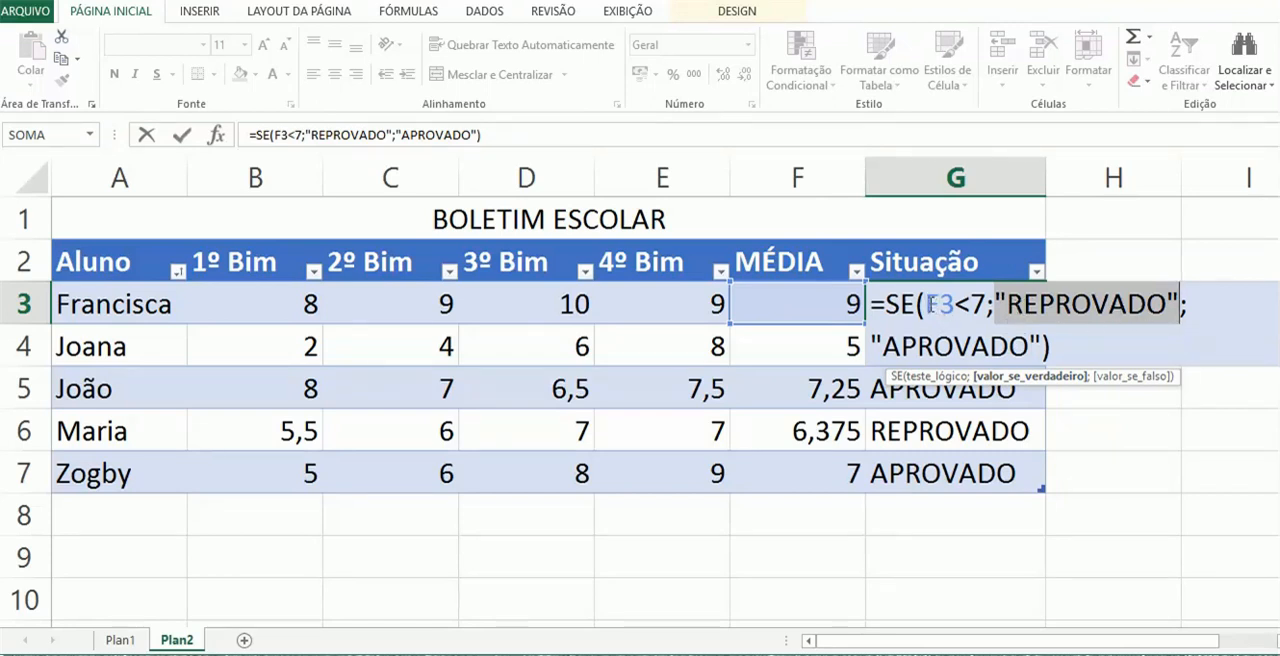
pyautogui.moveTo(926, 304); pyautogui.dragTo(987, 304)
pyautogui.moveTo(882, 346); pyautogui.dragTo(1026, 346)
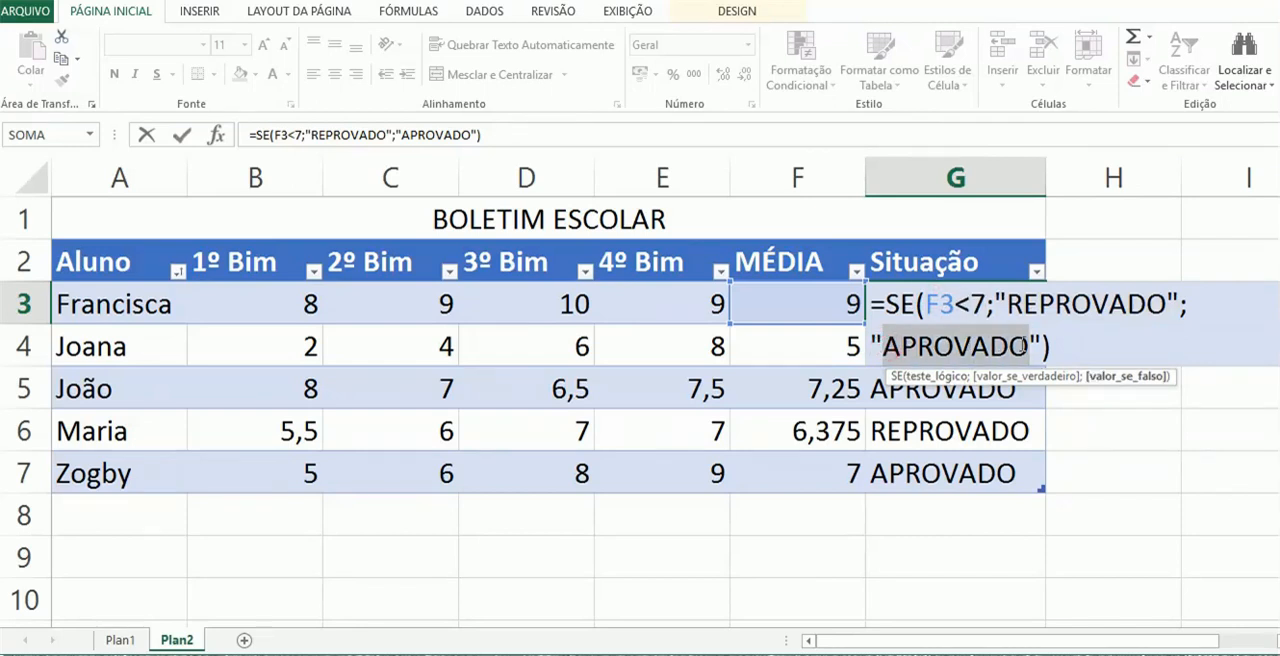
pyautogui.press('Return')
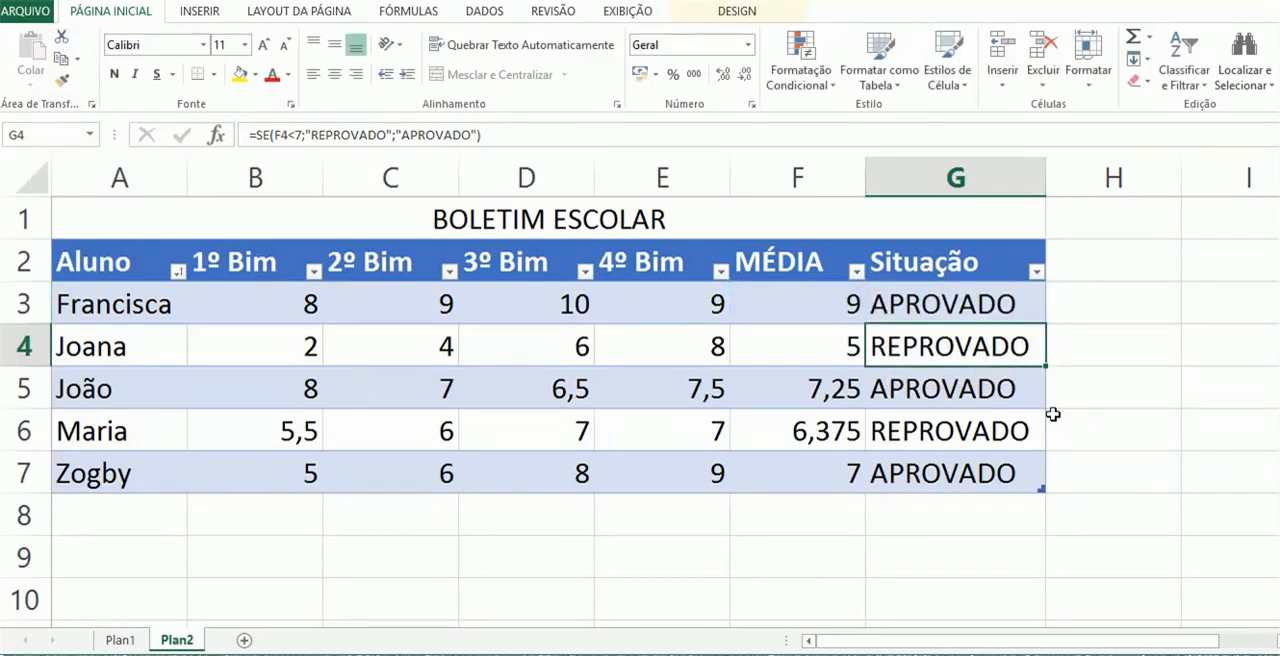
pyautogui.click(822, 344)
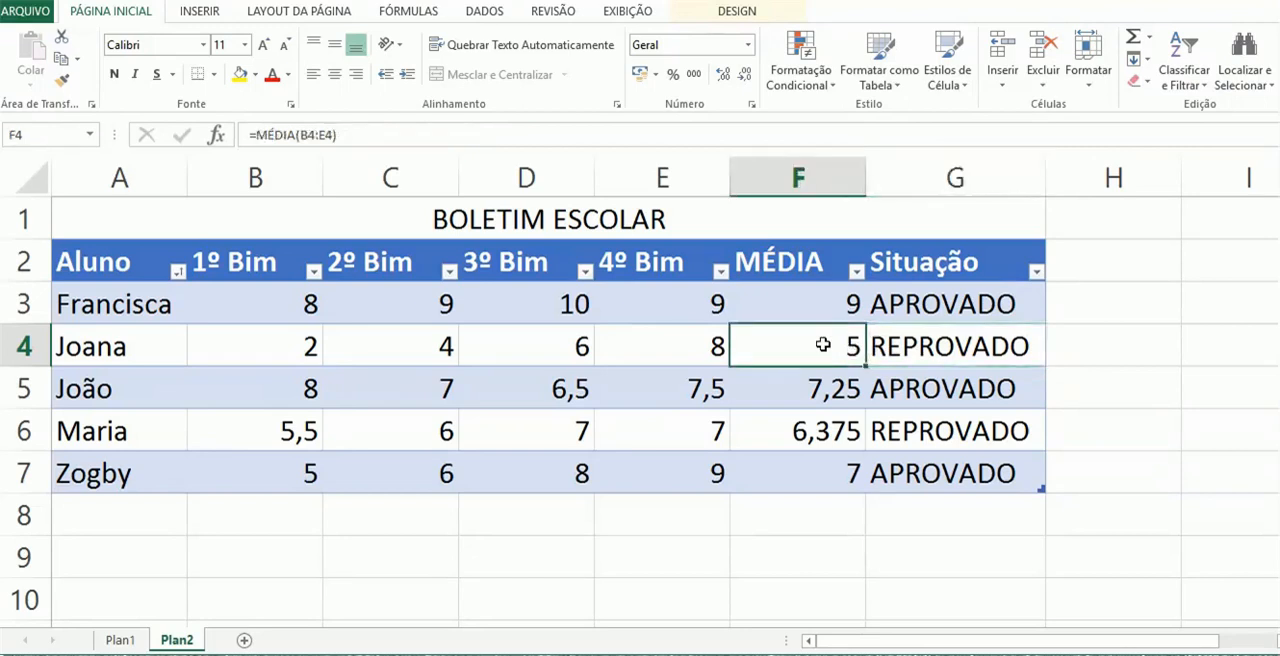
# Examine the SE formulas of the Situação column in cells G5, G6 and G7 against their averages
pyautogui.click(983, 398)
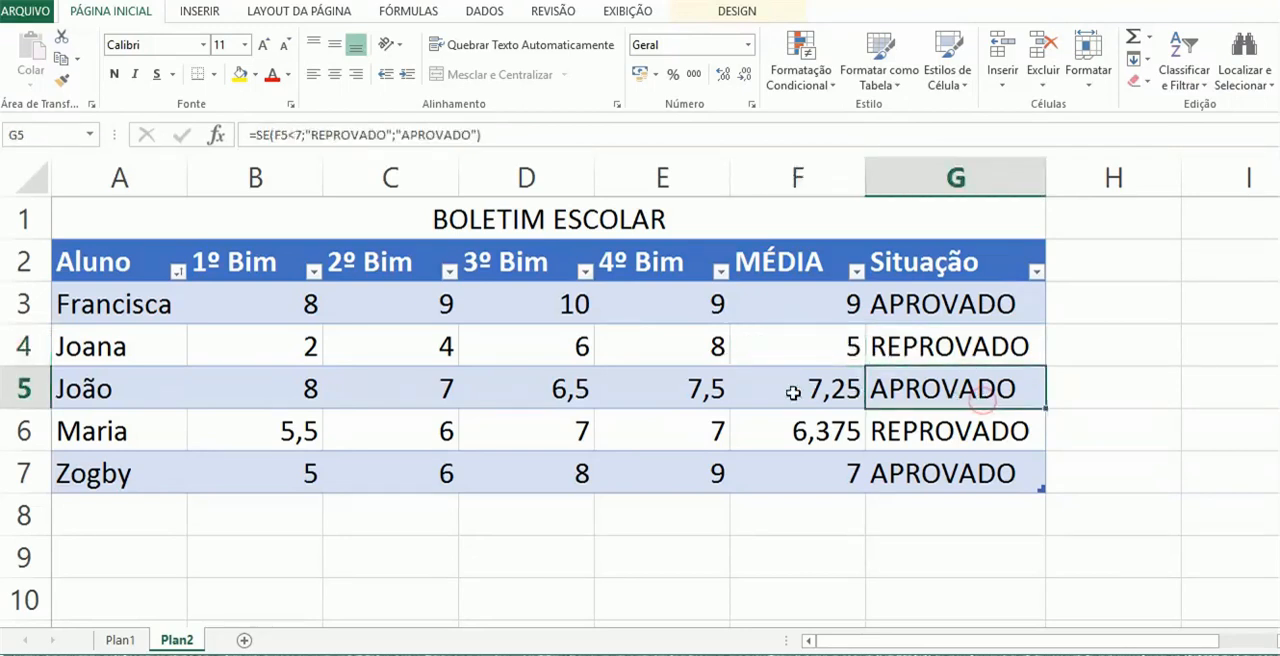
pyautogui.click(975, 430)
pyautogui.click(928, 472)
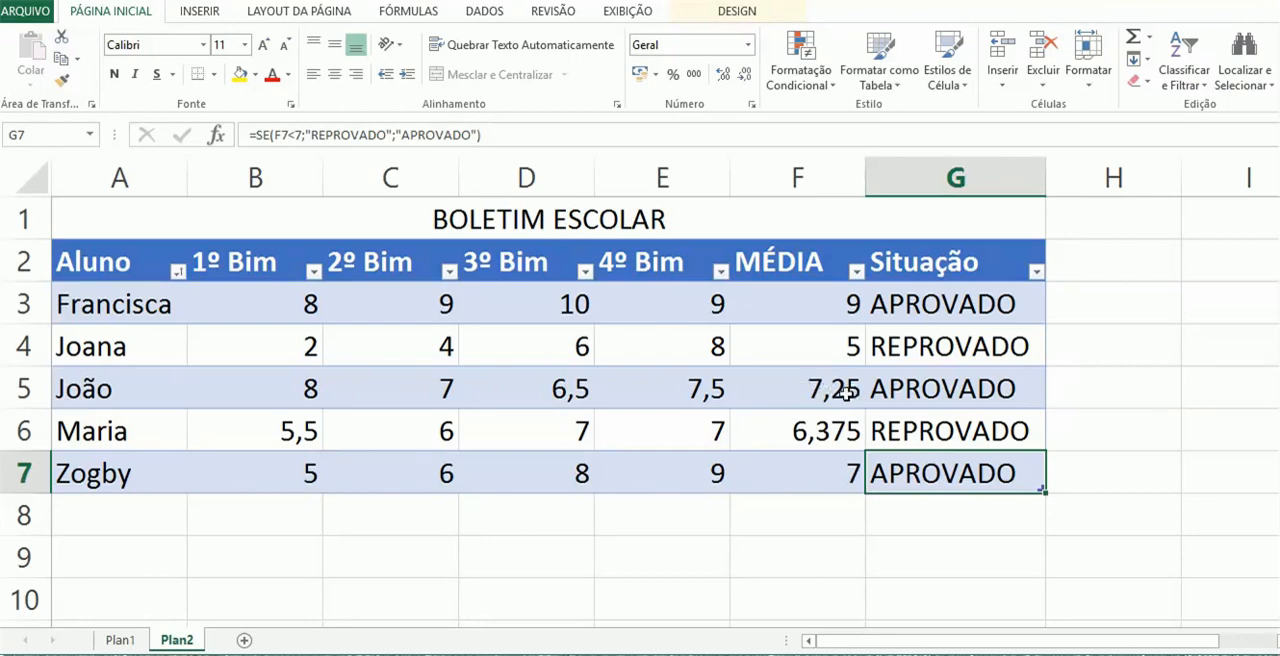
# Format the MÉDIA averages in F3:F7 to show one decimal place
pyautogui.click(784, 315)
pyautogui.moveTo(784, 315); pyautogui.dragTo(774, 467)
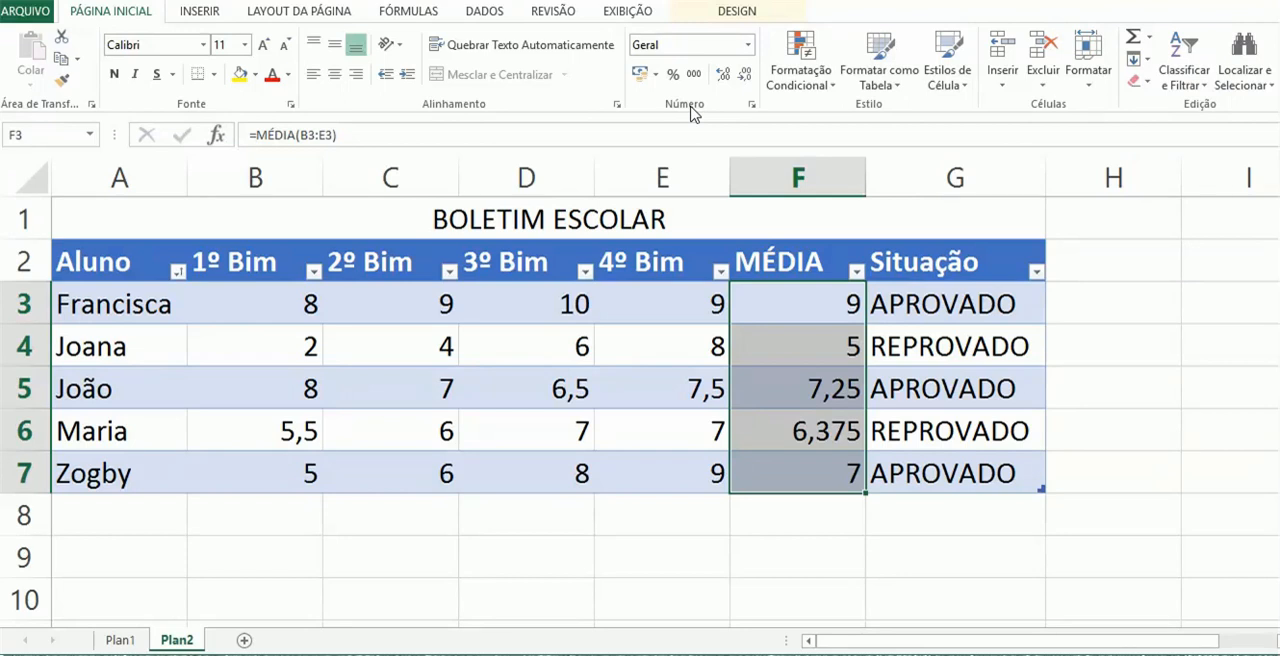
pyautogui.click(745, 78)
pyautogui.click(745, 78)
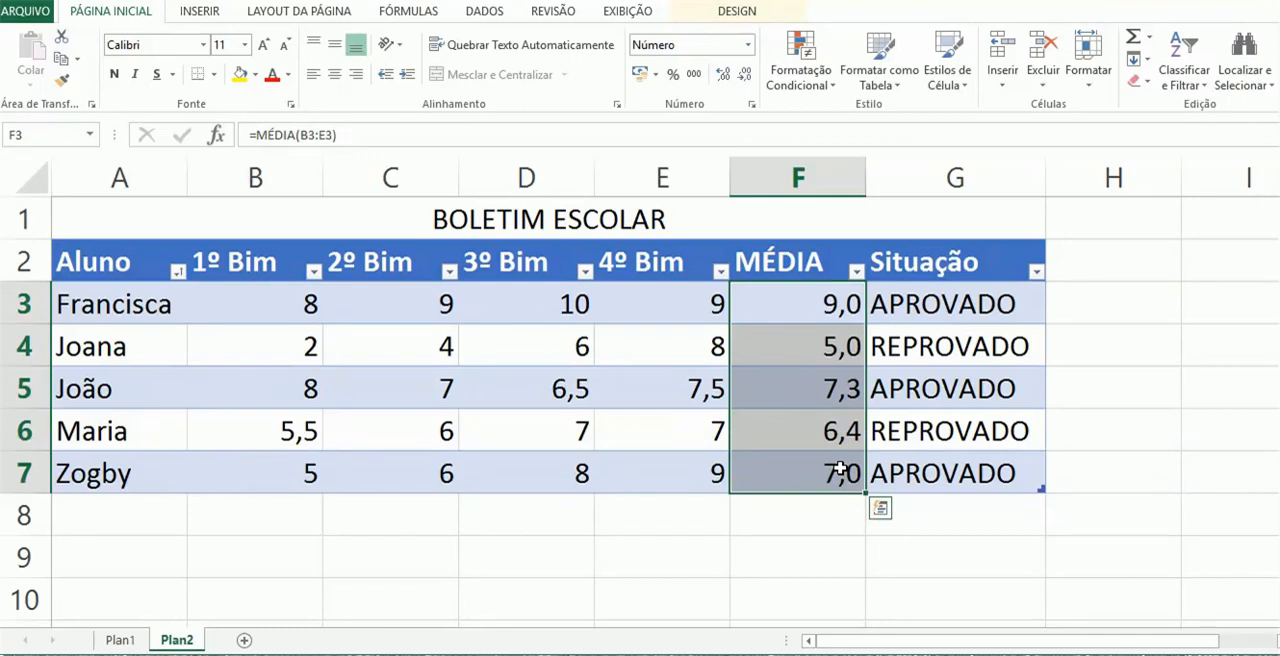
# Review the averages in F3:F7 and the Situação results in G3:G7
pyautogui.click(845, 433)
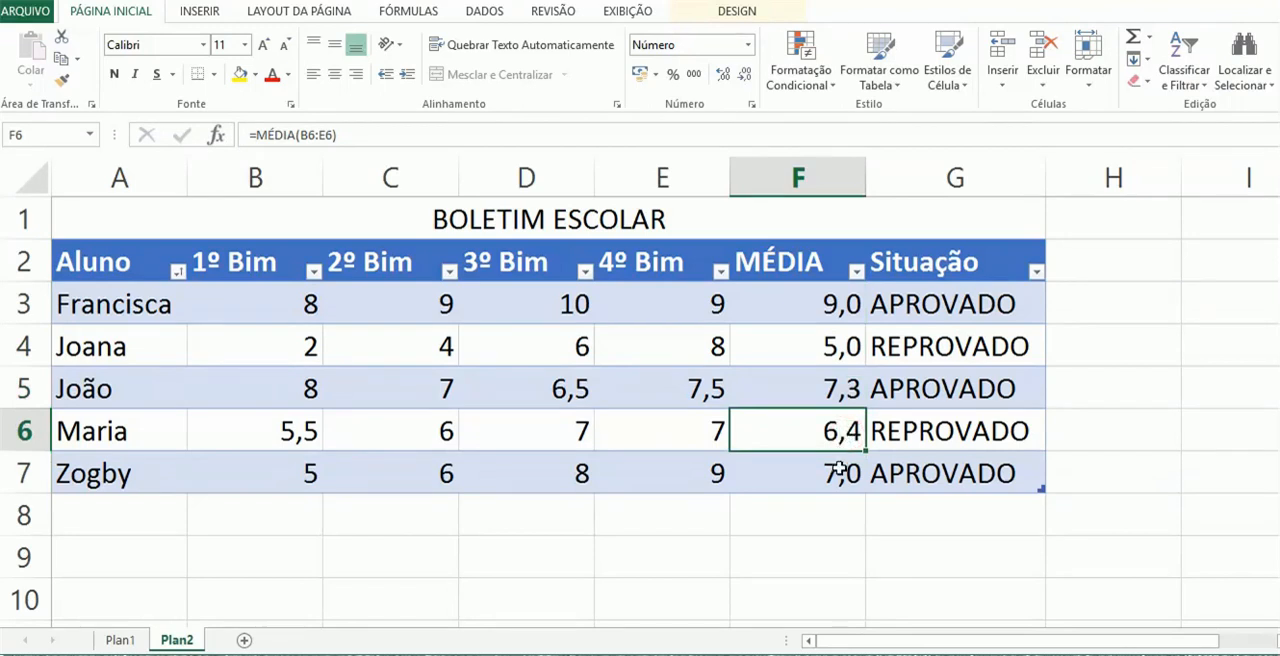
pyautogui.click(840, 470)
pyautogui.click(838, 312)
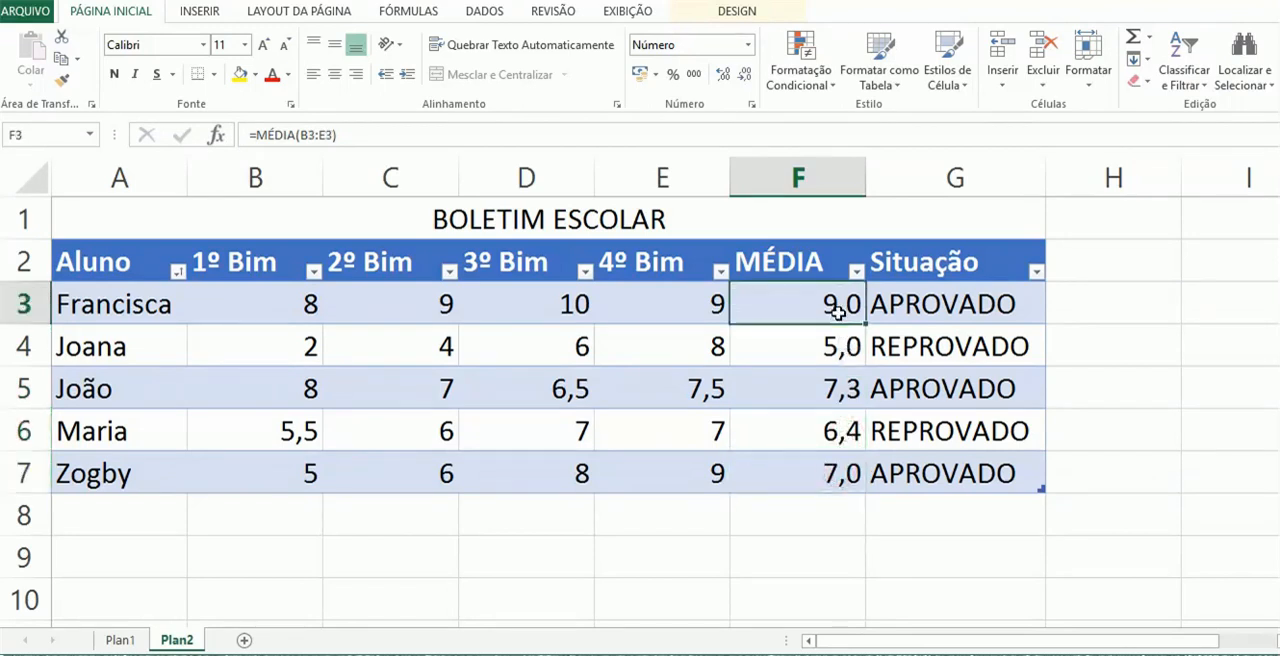
pyautogui.moveTo(830, 304); pyautogui.dragTo(806, 482)
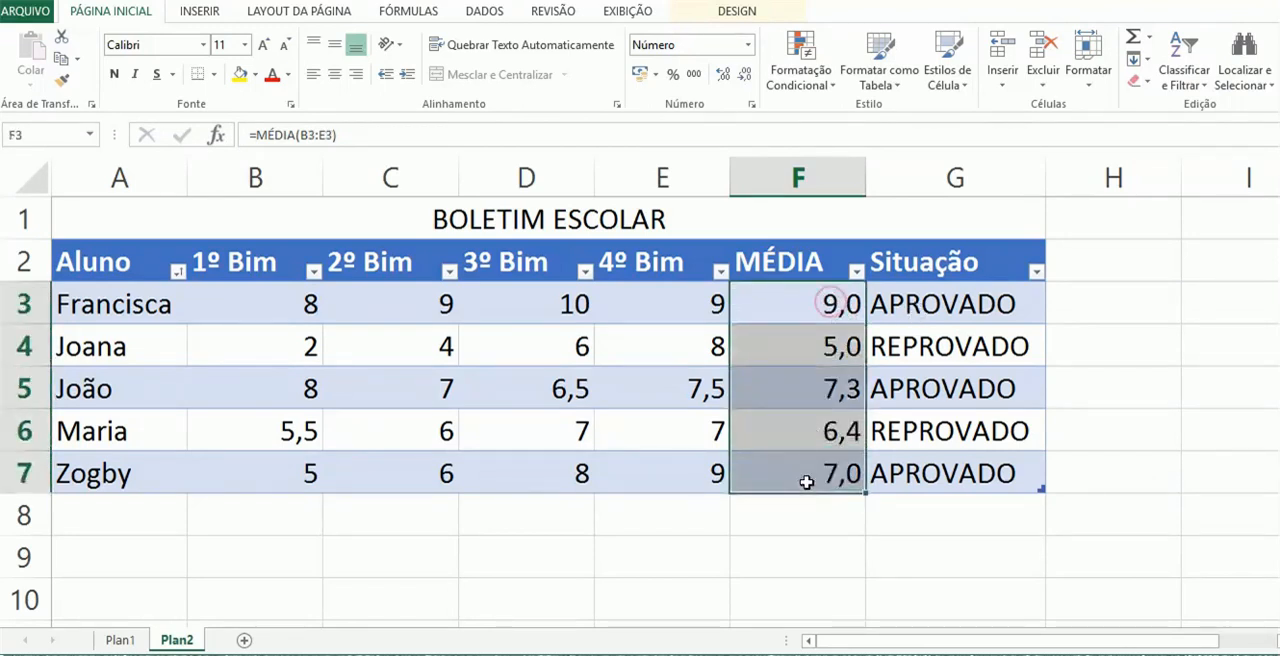
pyautogui.click(943, 298)
pyautogui.moveTo(943, 298); pyautogui.dragTo(925, 470)
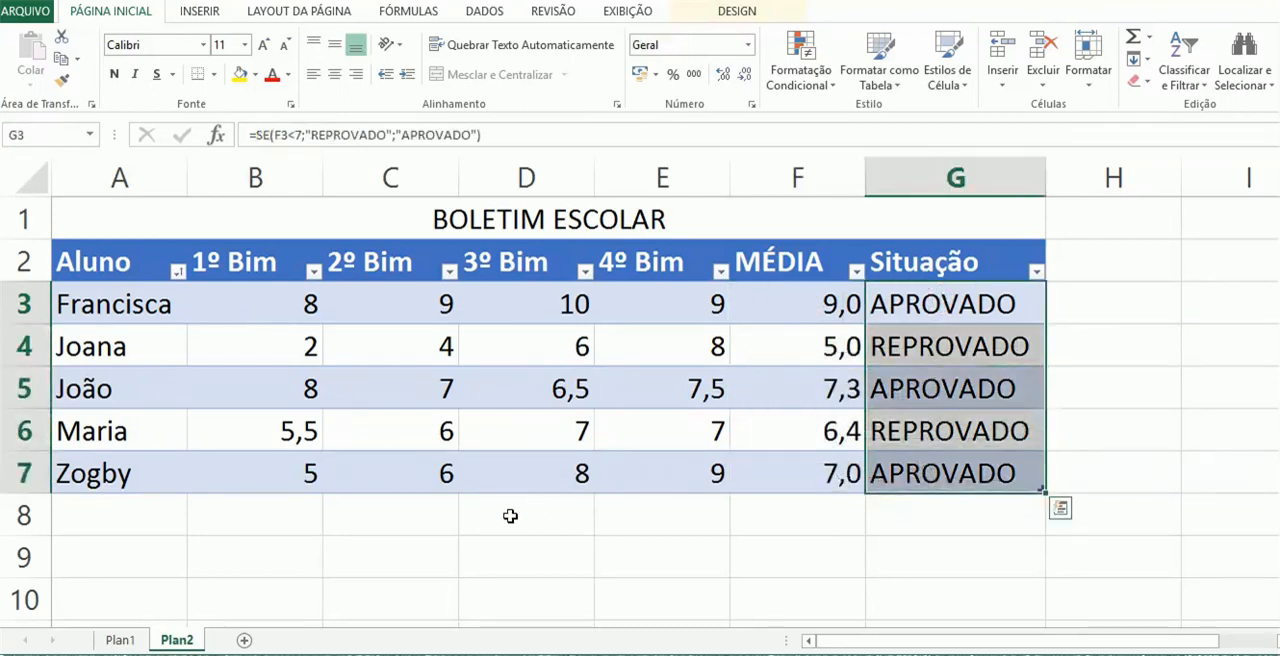
# Enter the labels "Total Aprovados" in A9 and "Total Reprovados" in A10 below the table
pyautogui.click(143, 551)
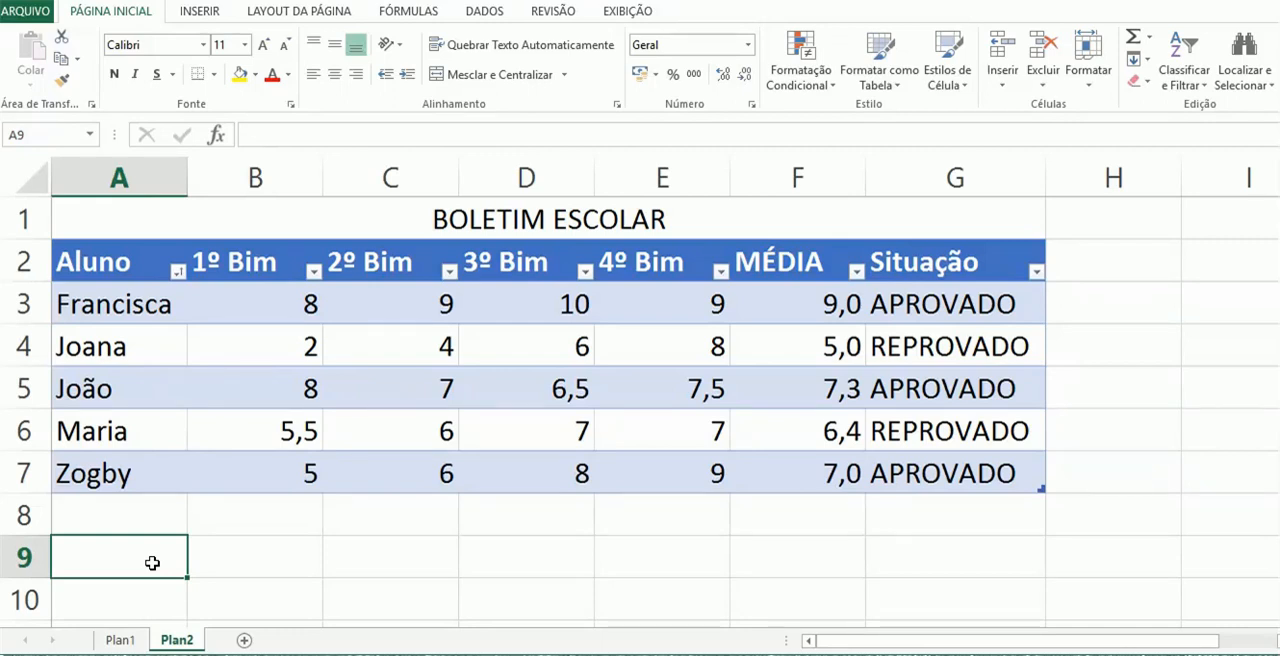
pyautogui.write('To')
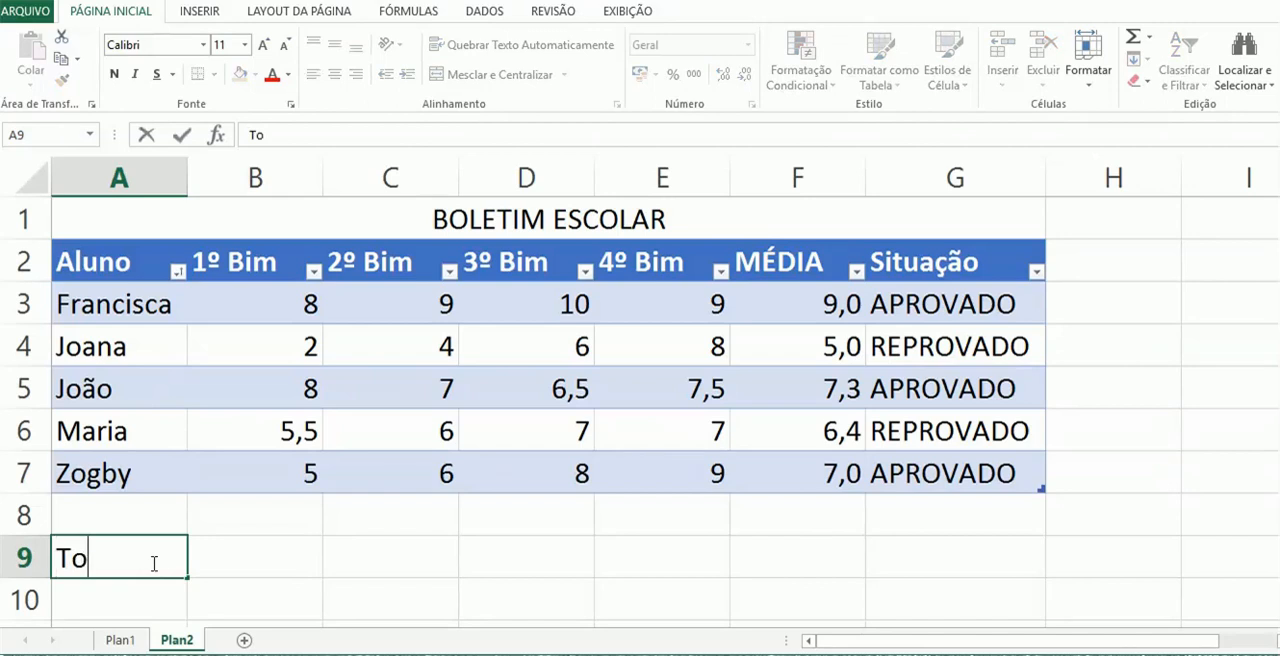
pyautogui.write('tal Ap')
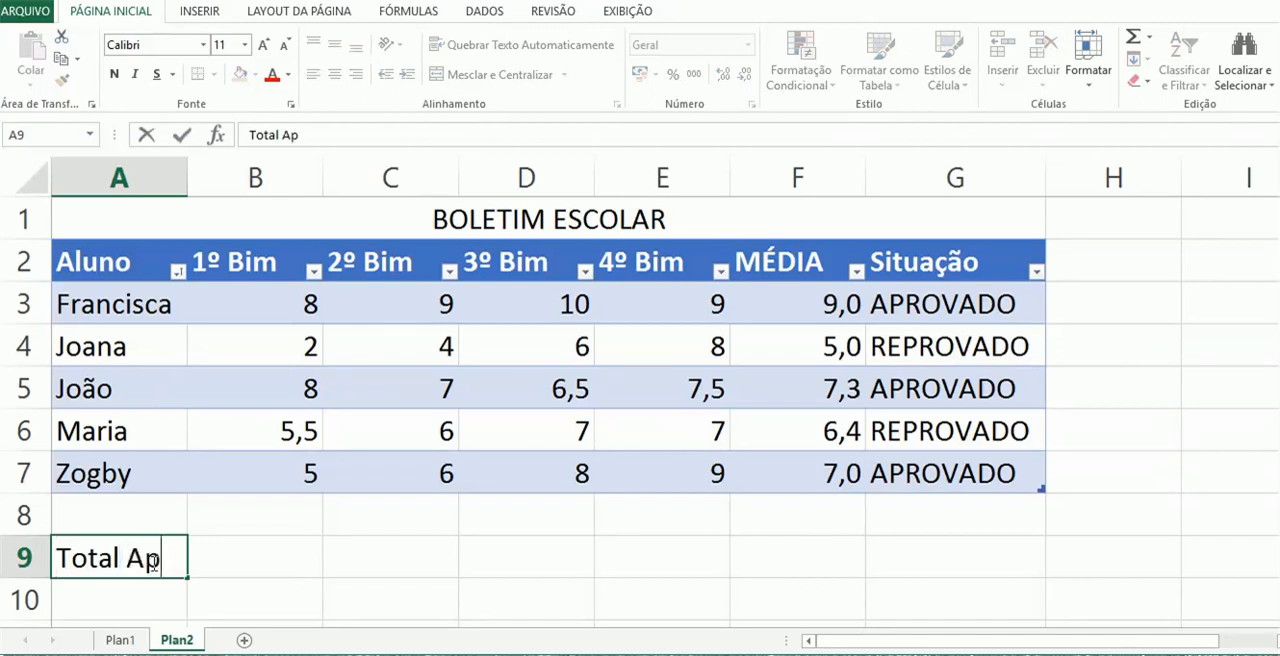
pyautogui.write('rovados')
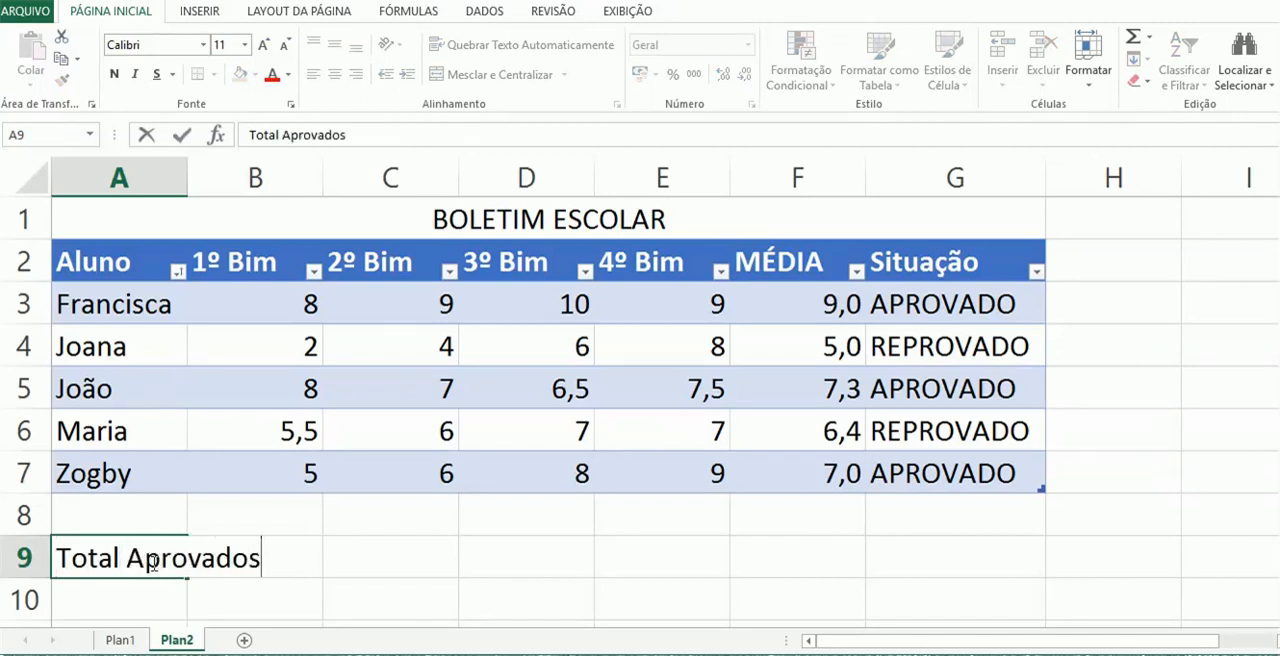
pyautogui.press('Return')
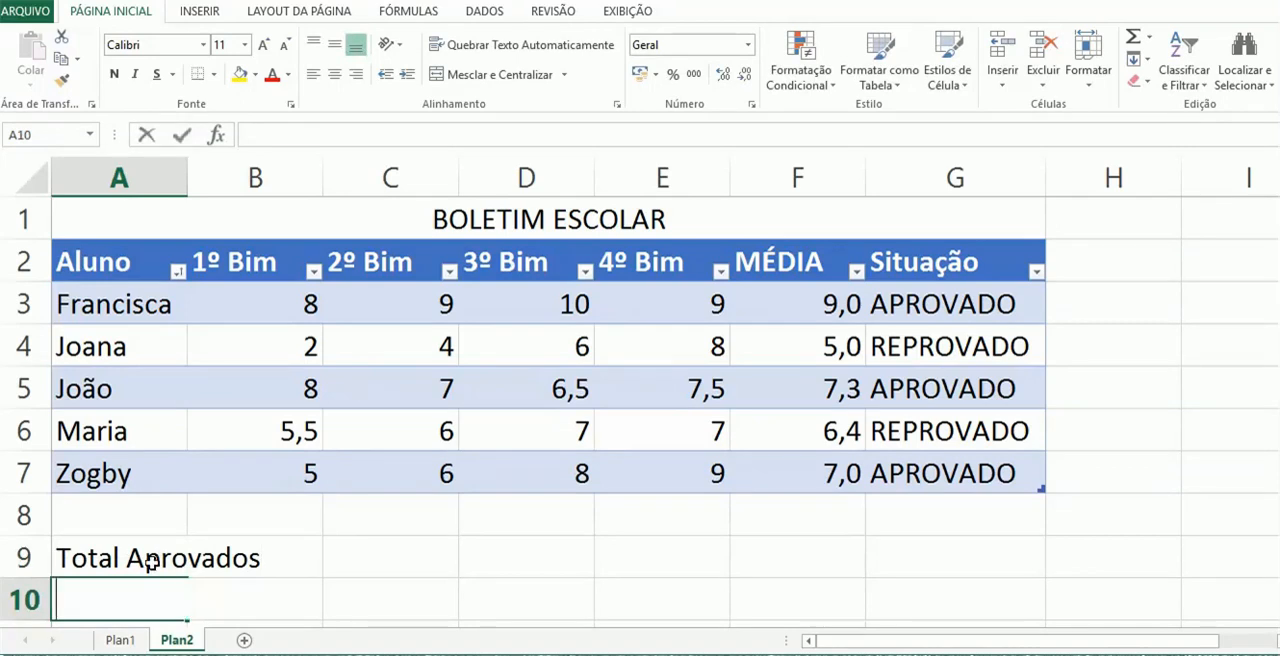
pyautogui.write('Total Reprovados')
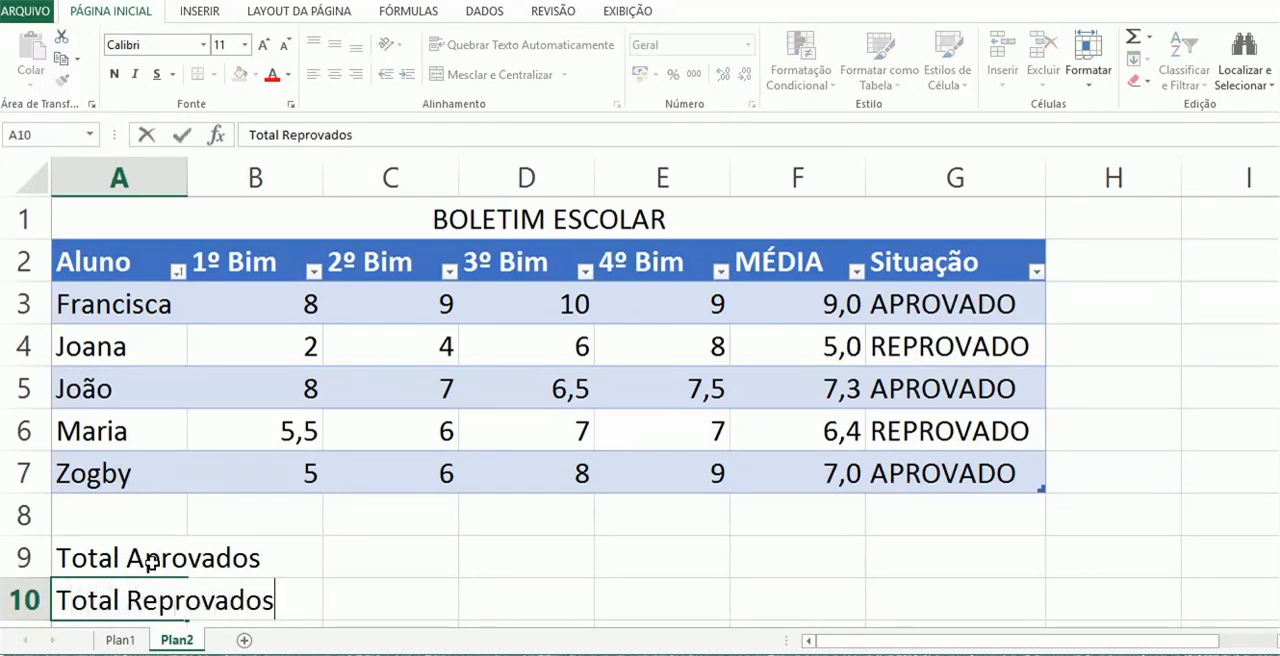
pyautogui.press('Return')
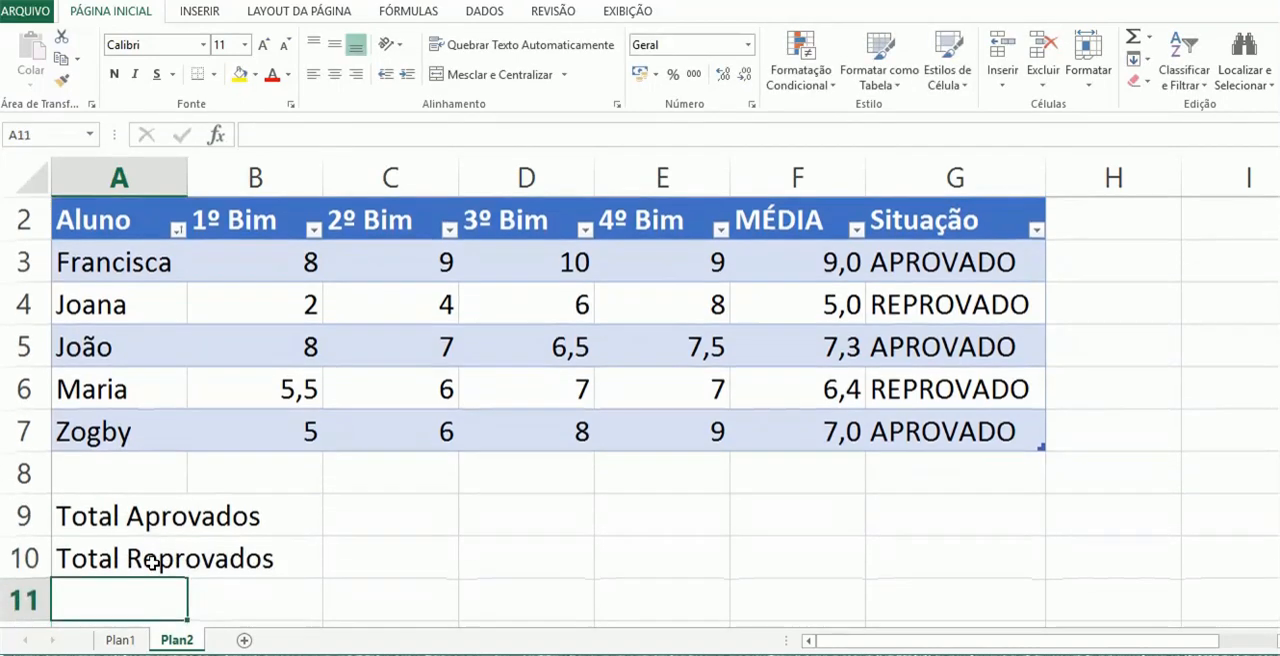
# Widen column A so that the labels in A9 and A10 fit inside their cells
pyautogui.click(150, 518)
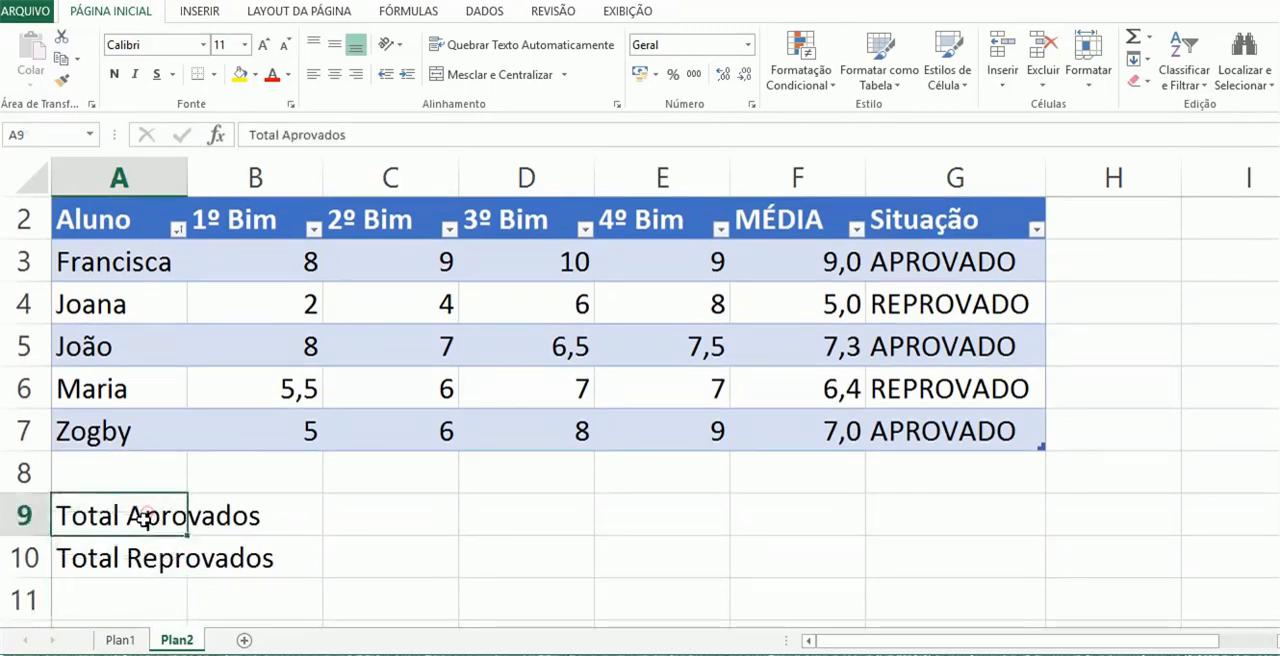
pyautogui.click(138, 558)
pyautogui.click(139, 517)
pyautogui.click(140, 557)
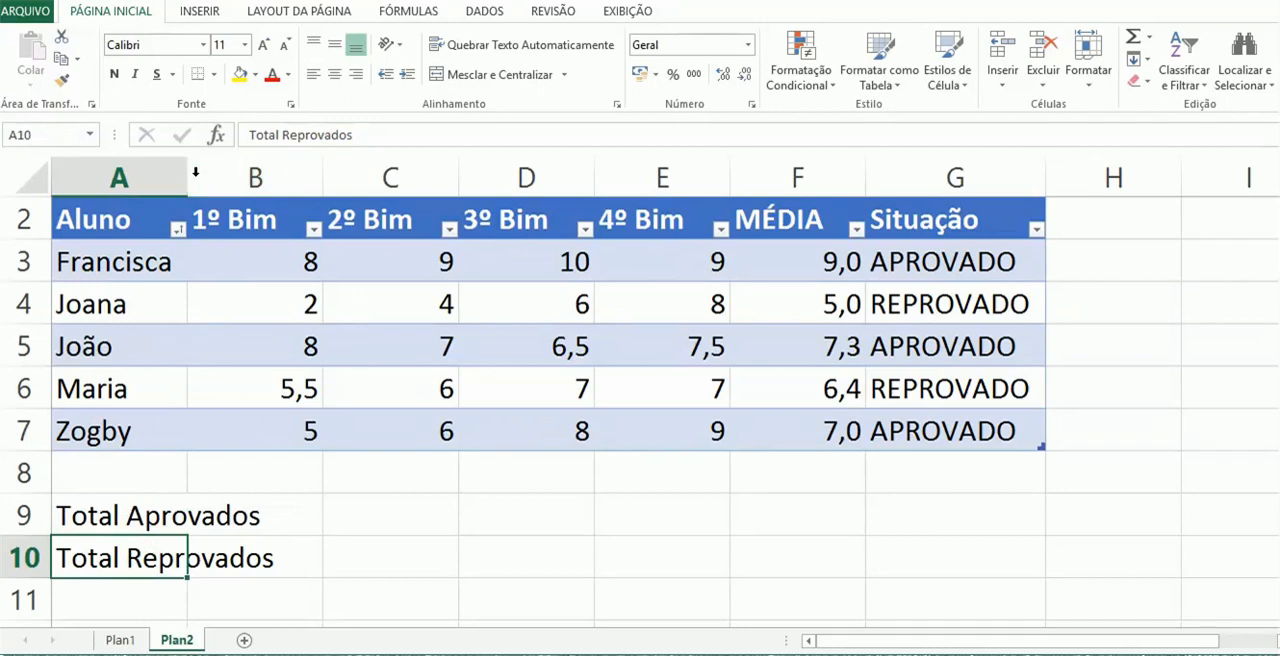
pyautogui.moveTo(188, 171); pyautogui.dragTo(285, 172)
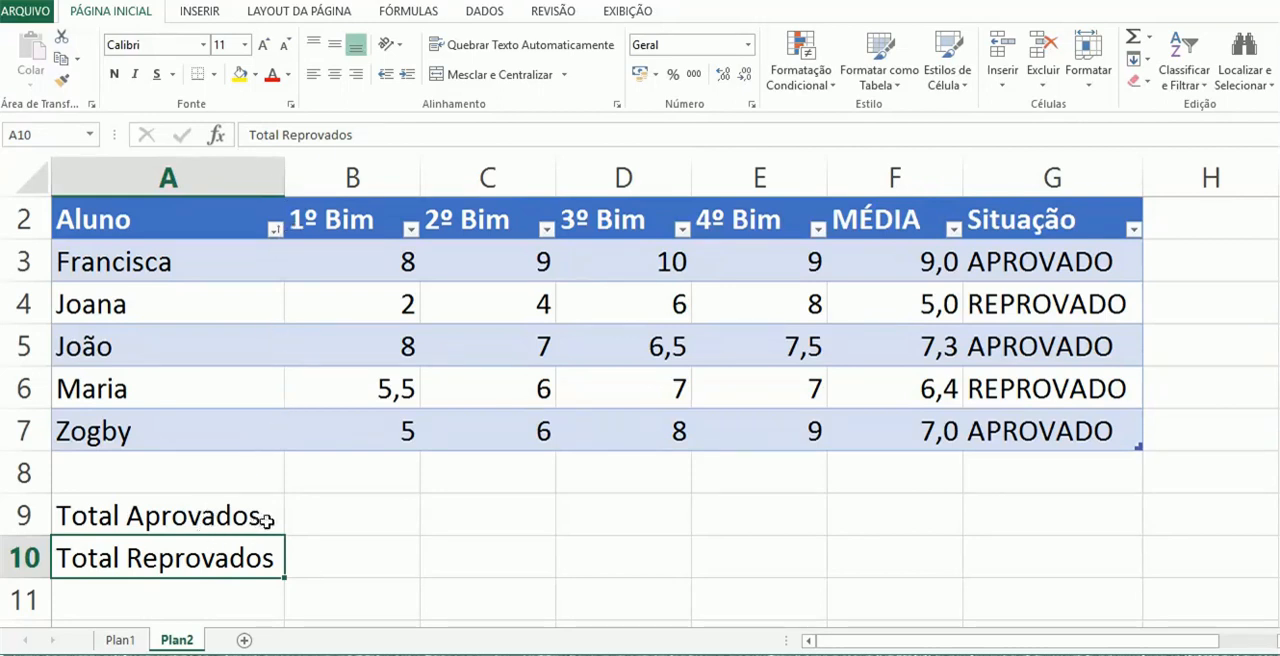
# Count the approved students in B9 with =CONT.SE(Tabela2[Situação];"Aprovado"), taking G3:G7 as the range
pyautogui.click(343, 511)
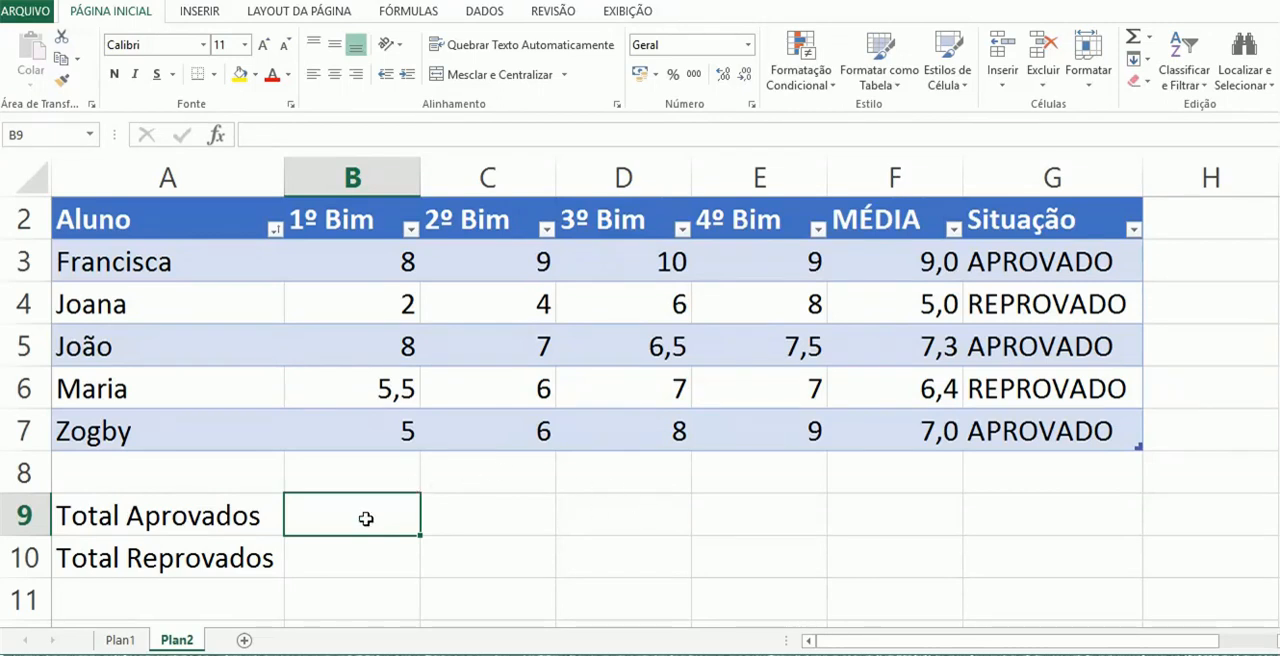
pyautogui.write('=')
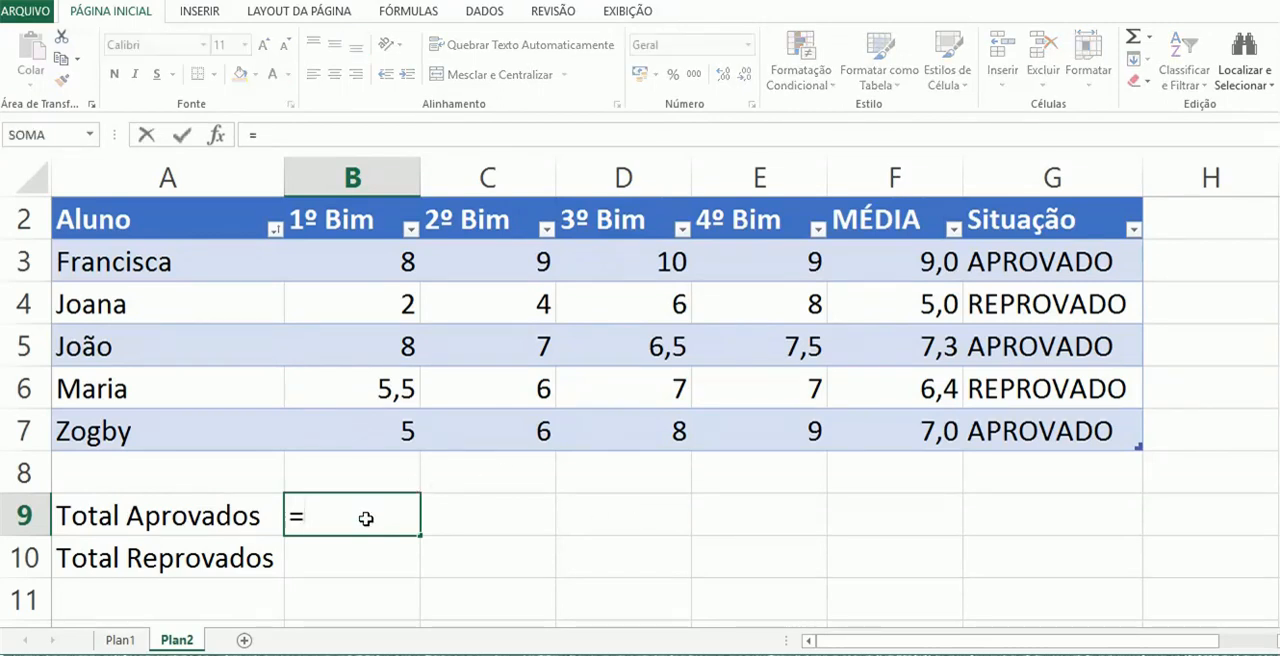
pyautogui.write('cont')
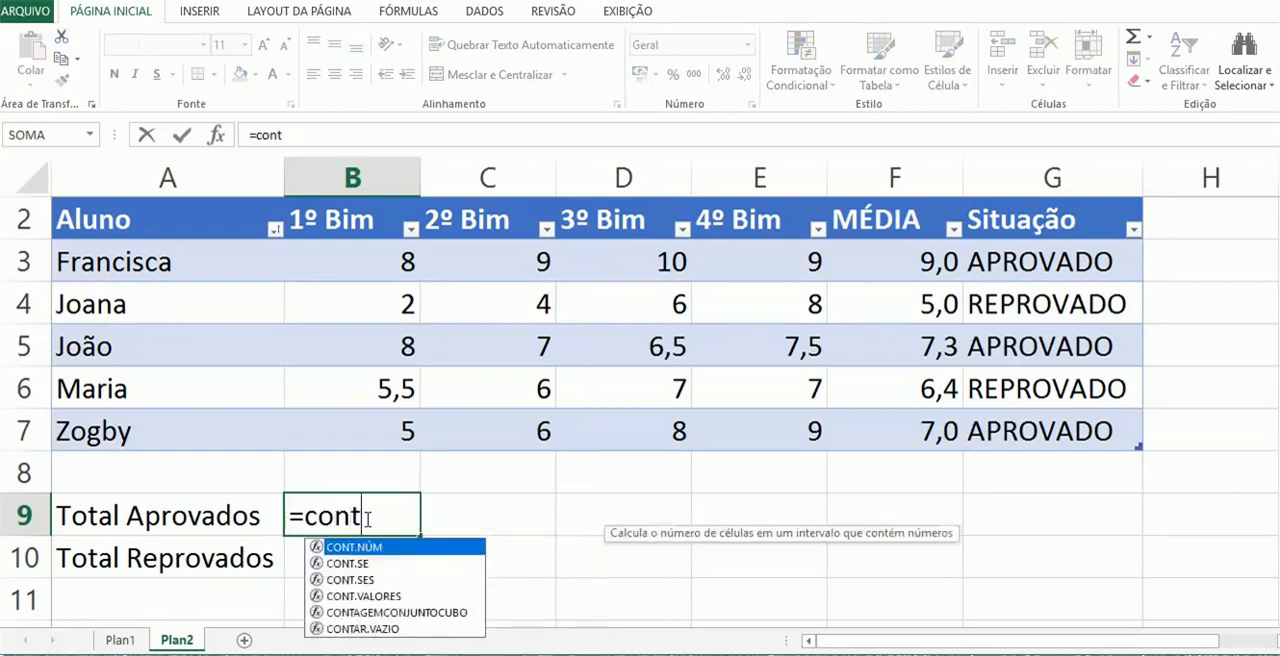
pyautogui.write('.se')
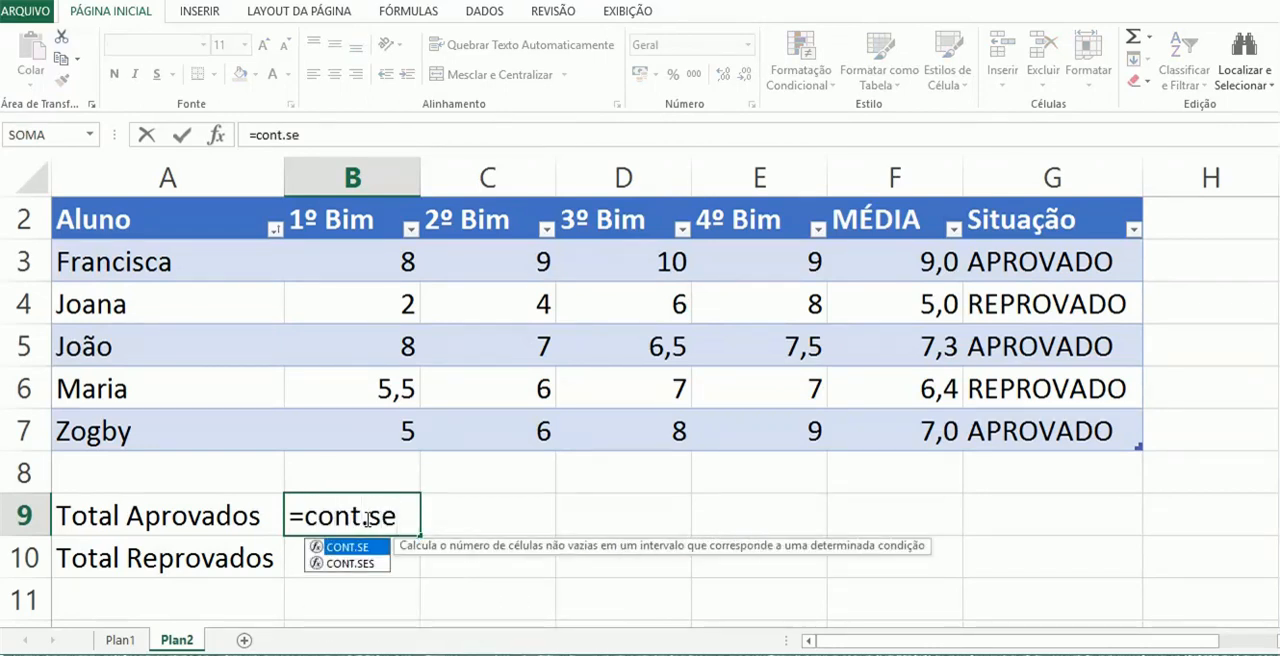
pyautogui.write('(')
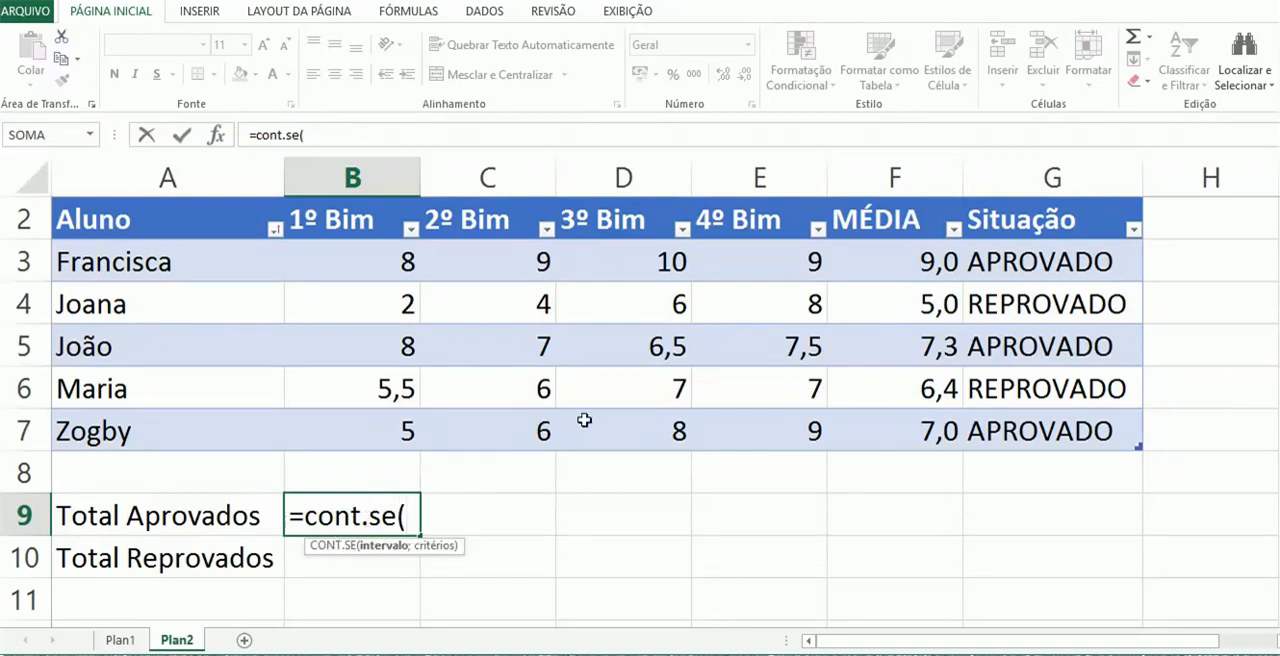
pyautogui.click(1048, 265)
pyautogui.moveTo(1048, 265); pyautogui.dragTo(1017, 431)
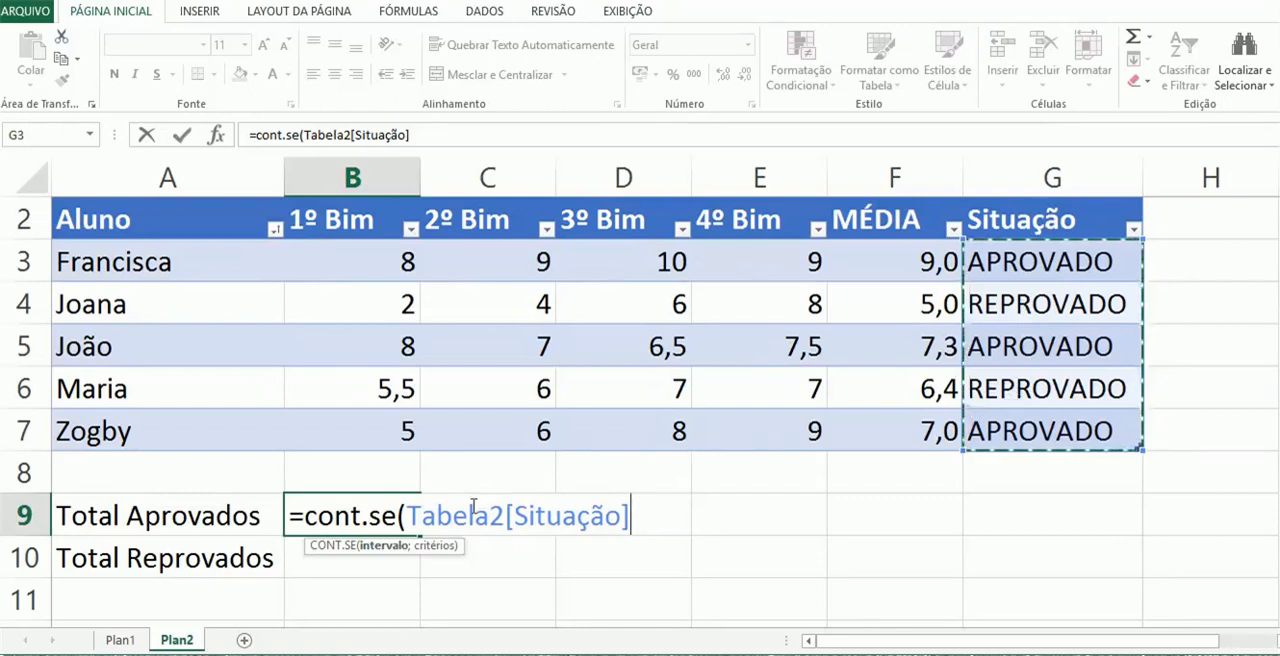
pyautogui.write(';')
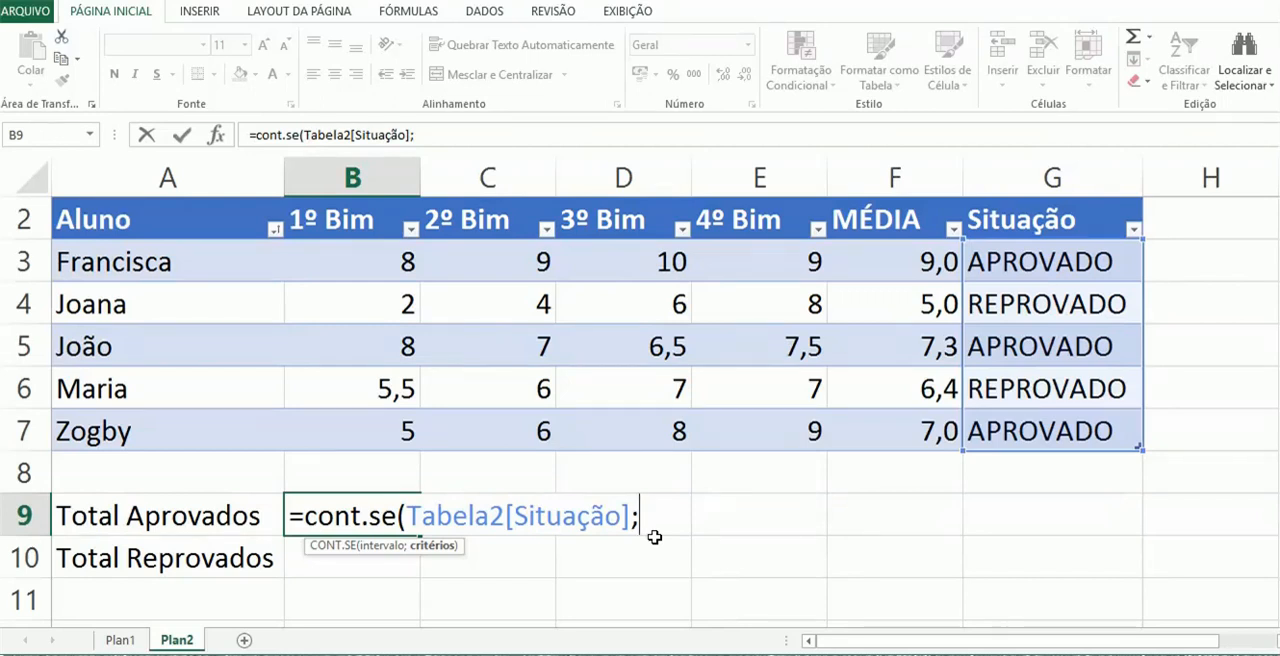
pyautogui.write('"Aprovado")')
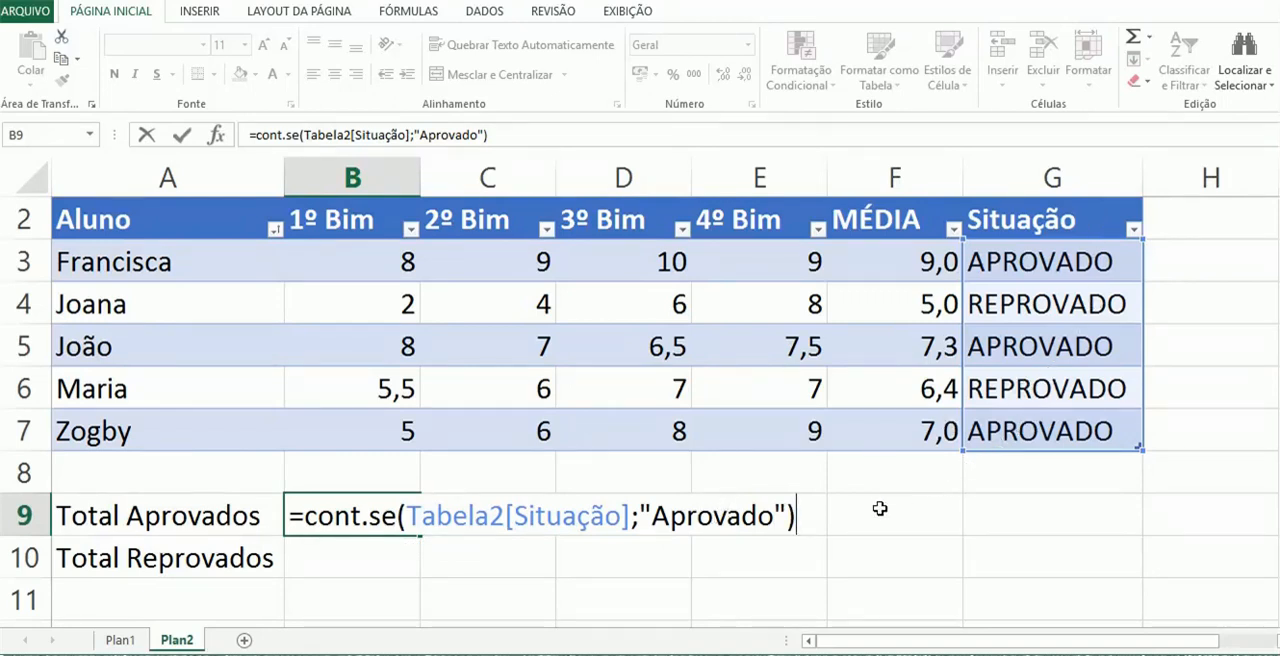
pyautogui.press('Return')
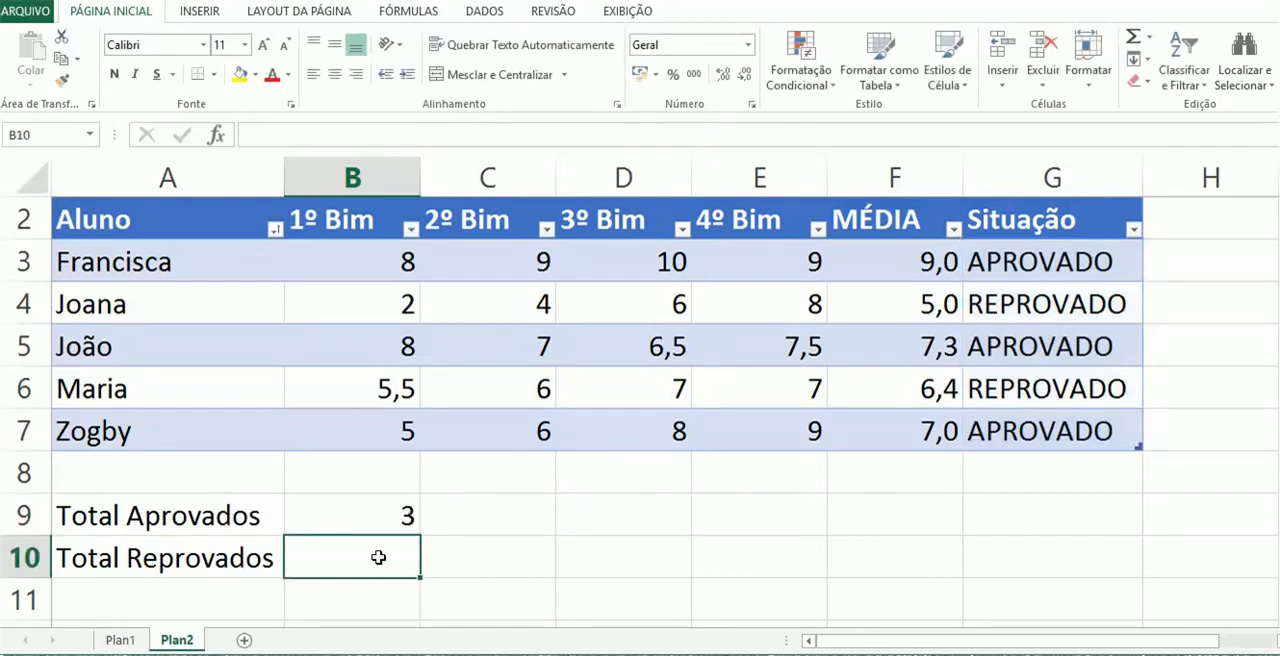
# Count the failed students in B10 with =CONT.SE(Tabela2[Situação];"Reprovado"), taking G3:G7 as the range
pyautogui.write('=')
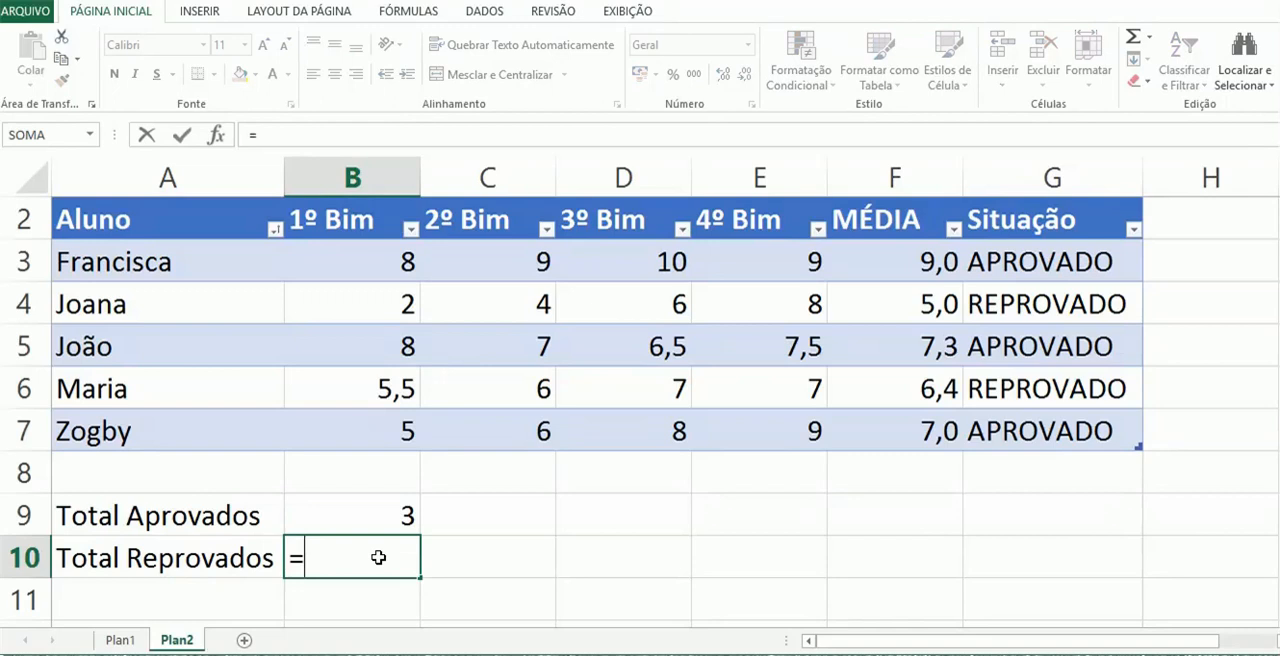
pyautogui.write('cont.se')
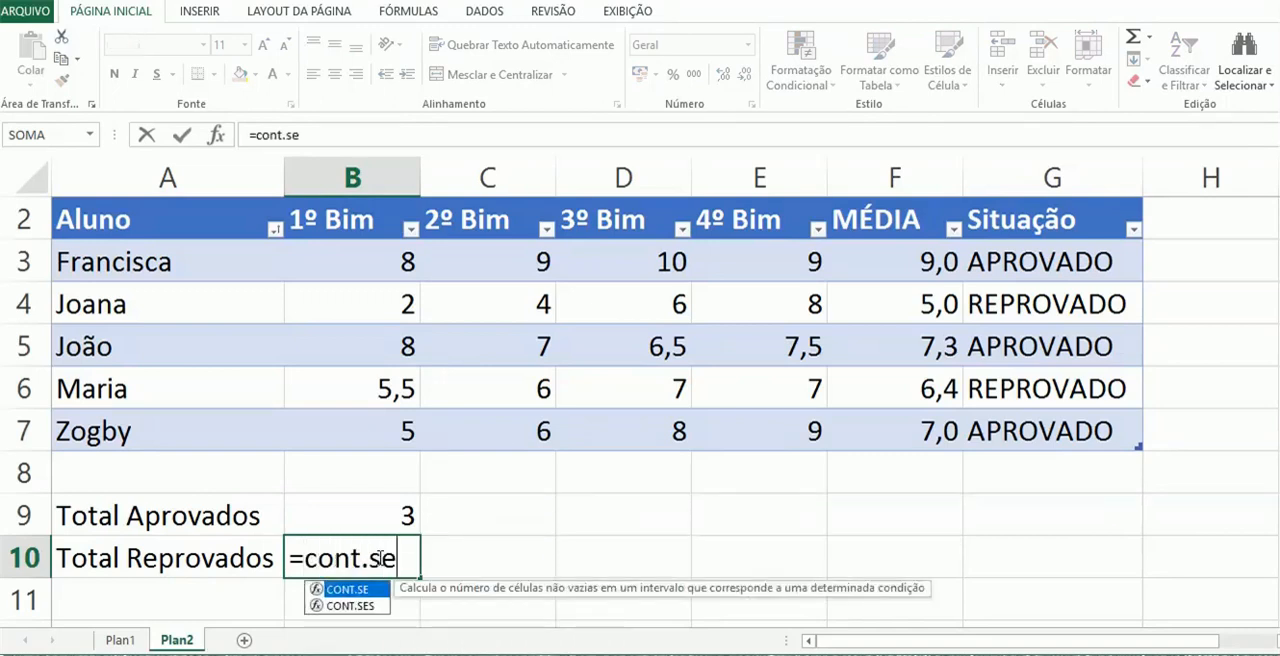
pyautogui.write('(')
pyautogui.click(1072, 263)
pyautogui.moveTo(1072, 263); pyautogui.dragTo(1043, 418)
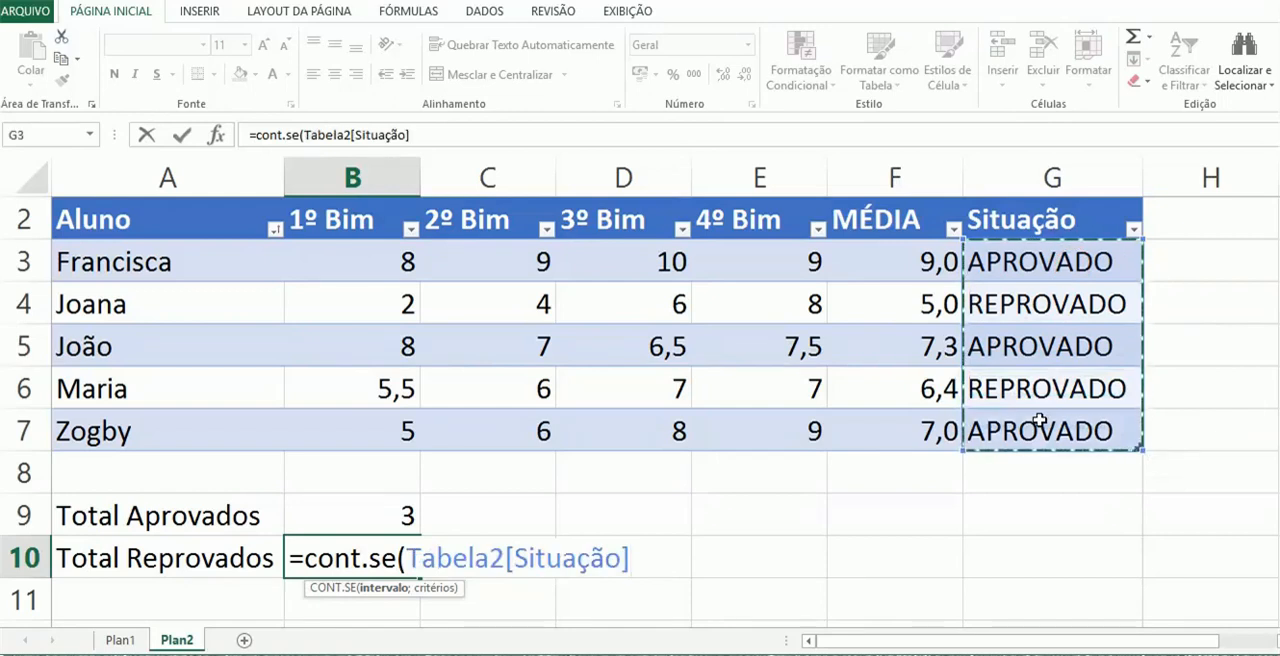
pyautogui.write(';""')
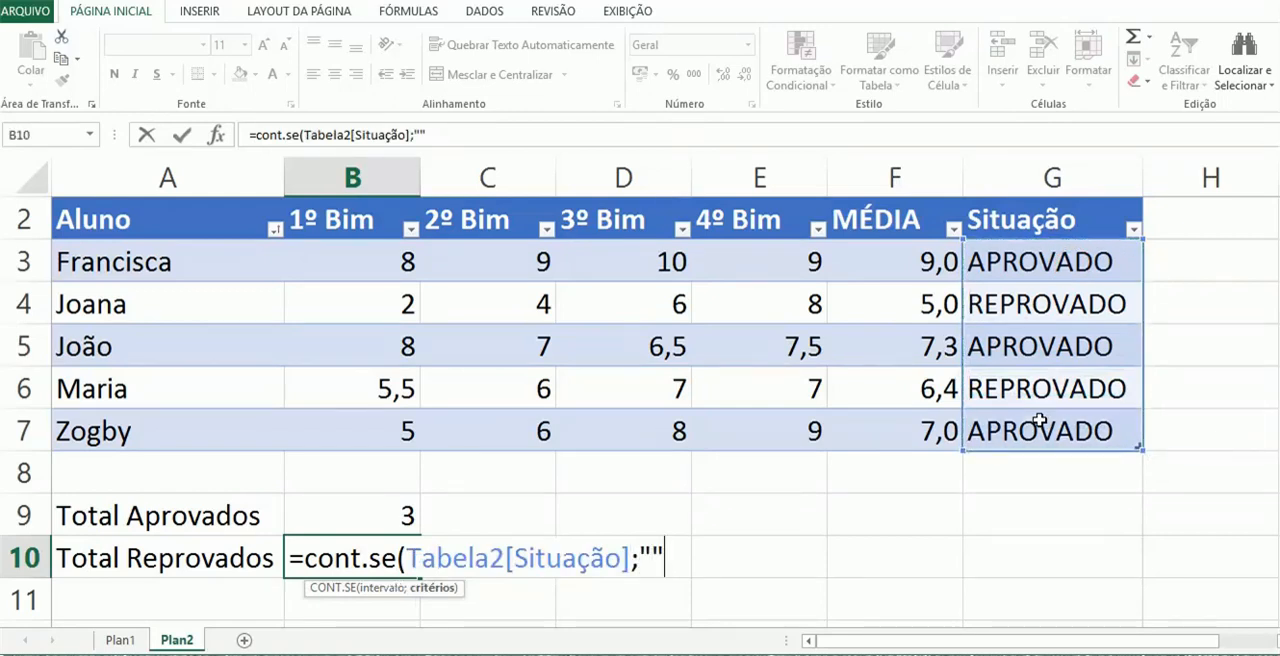
pyautogui.write('Reprovado')
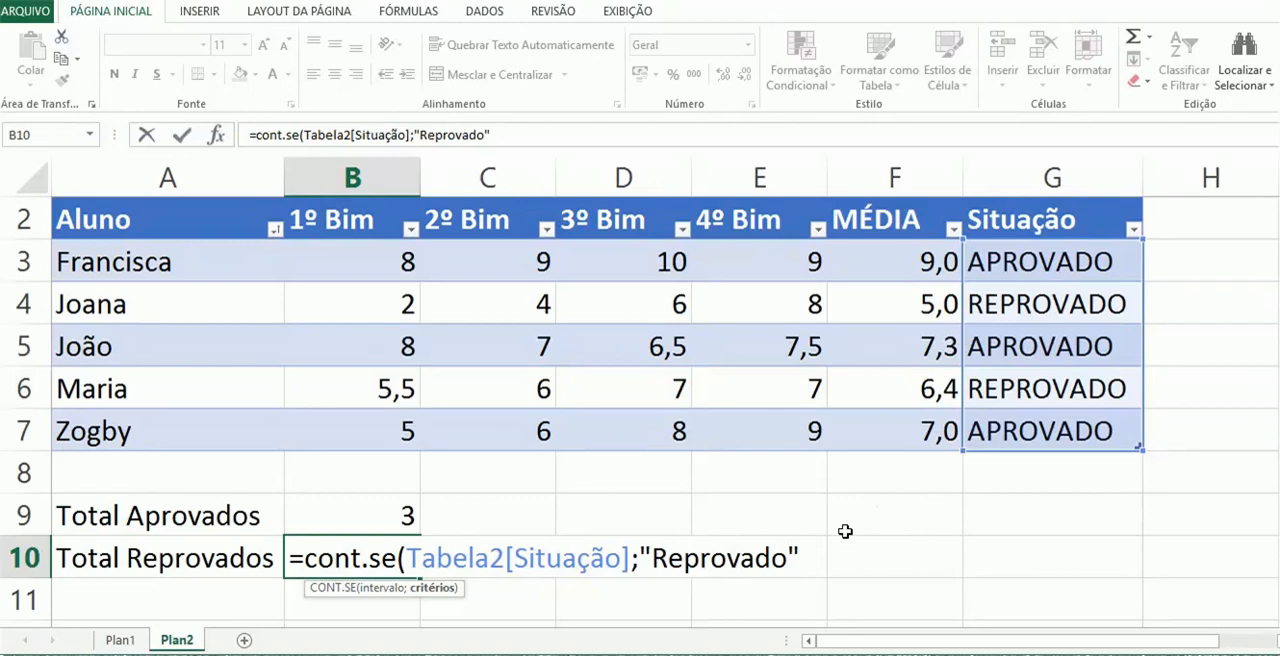
pyautogui.click(799, 552)
pyautogui.write(')')
pyautogui.press('Return')
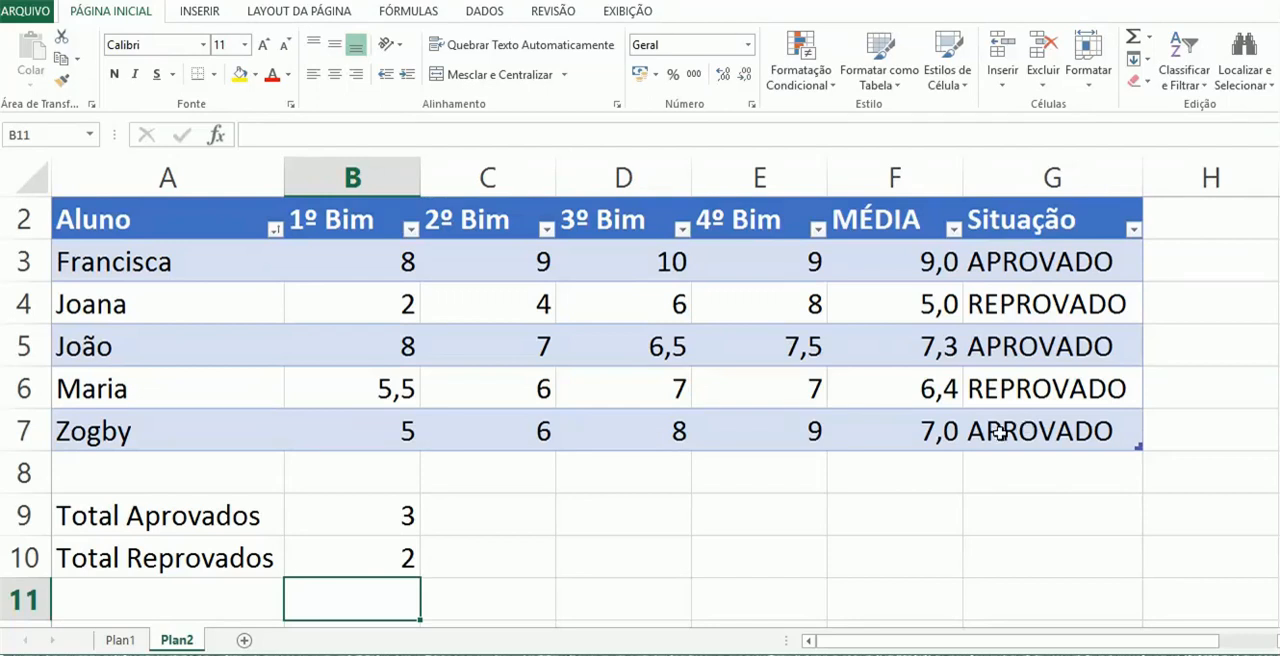
# Examine the range and the "Aprovado" criterion of the CONT.SE formula in B9, leaving it unchanged
pyautogui.doubleClick(376, 515)
pyautogui.click(793, 514)
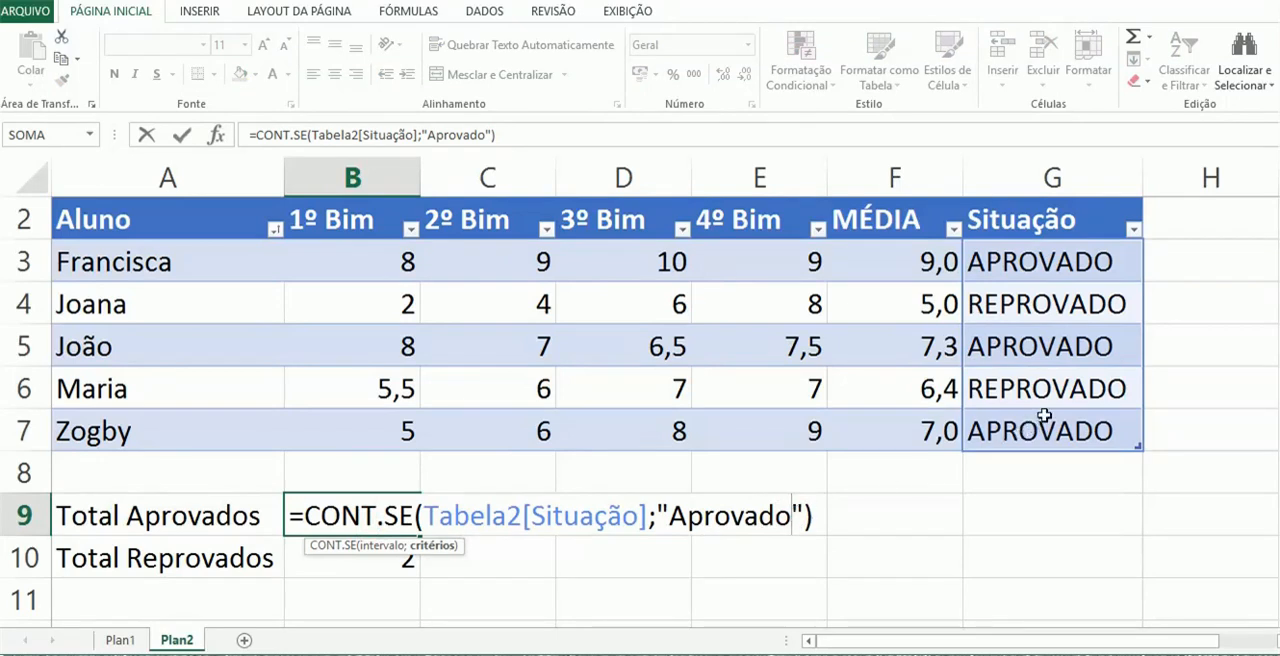
pyautogui.hotkey('ctrl', 'Return')
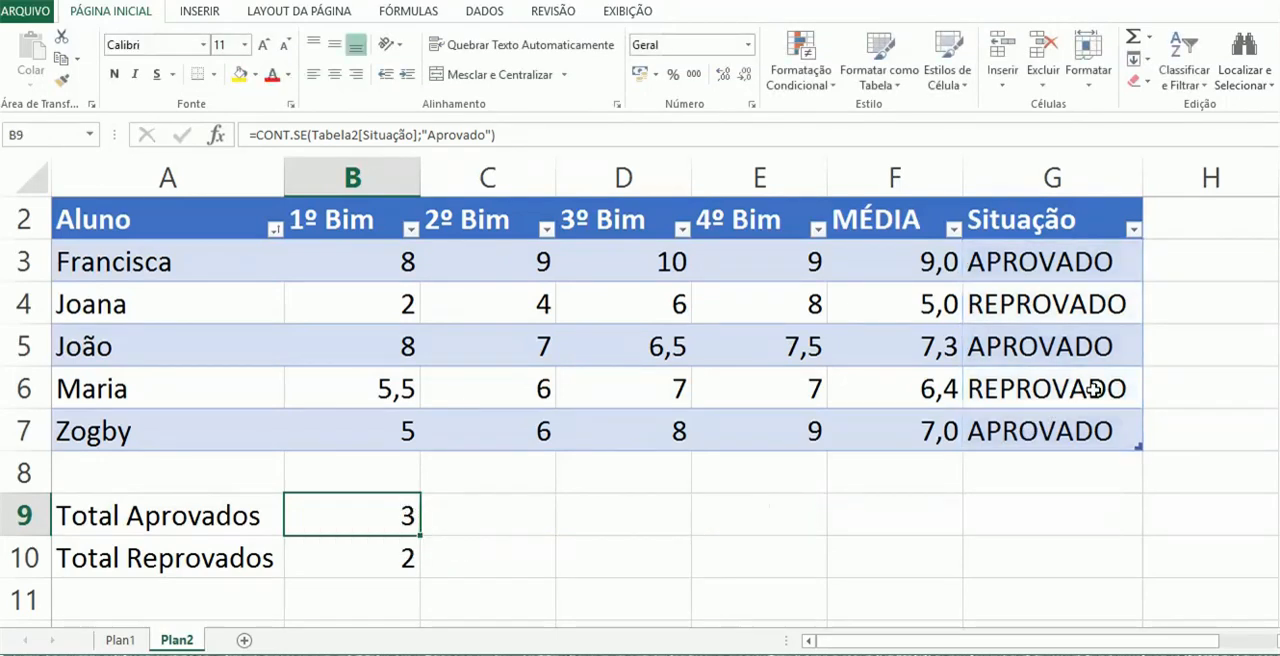
# Change the SE formula in G6 so that its text for averages below 7 reads "REPROVADOs"
pyautogui.click(1100, 388)
pyautogui.doubleClick(1120, 389)
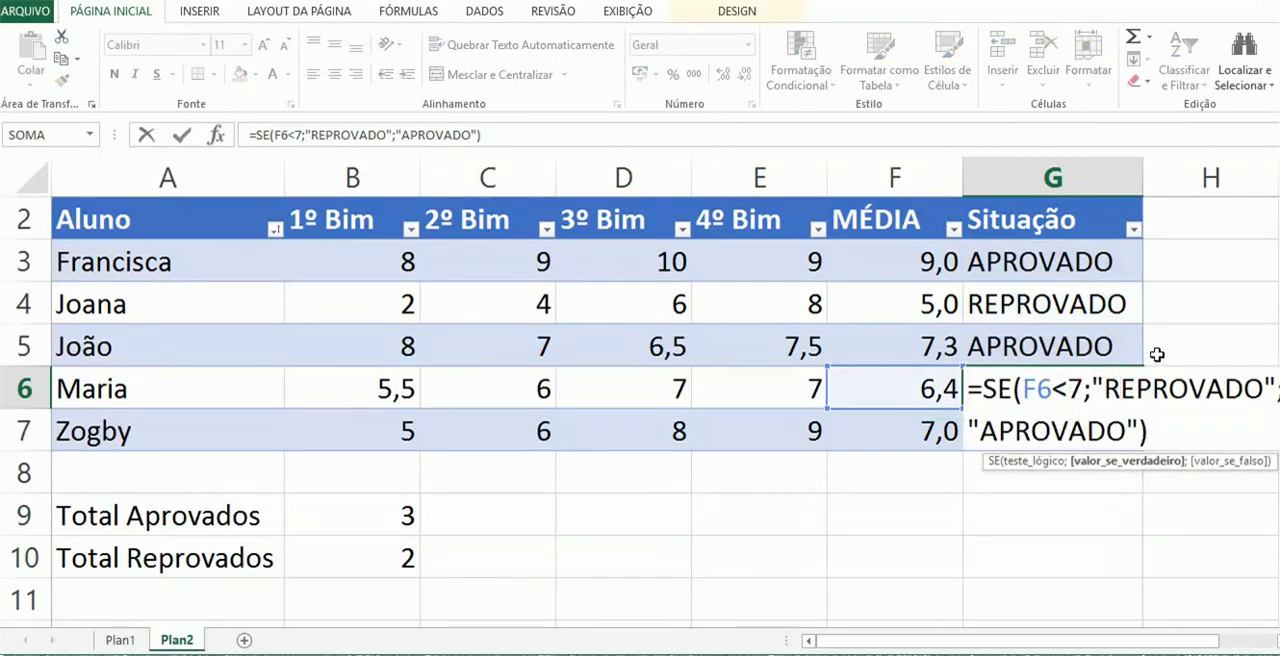
pyautogui.click(1265, 389)
pyautogui.write('s')
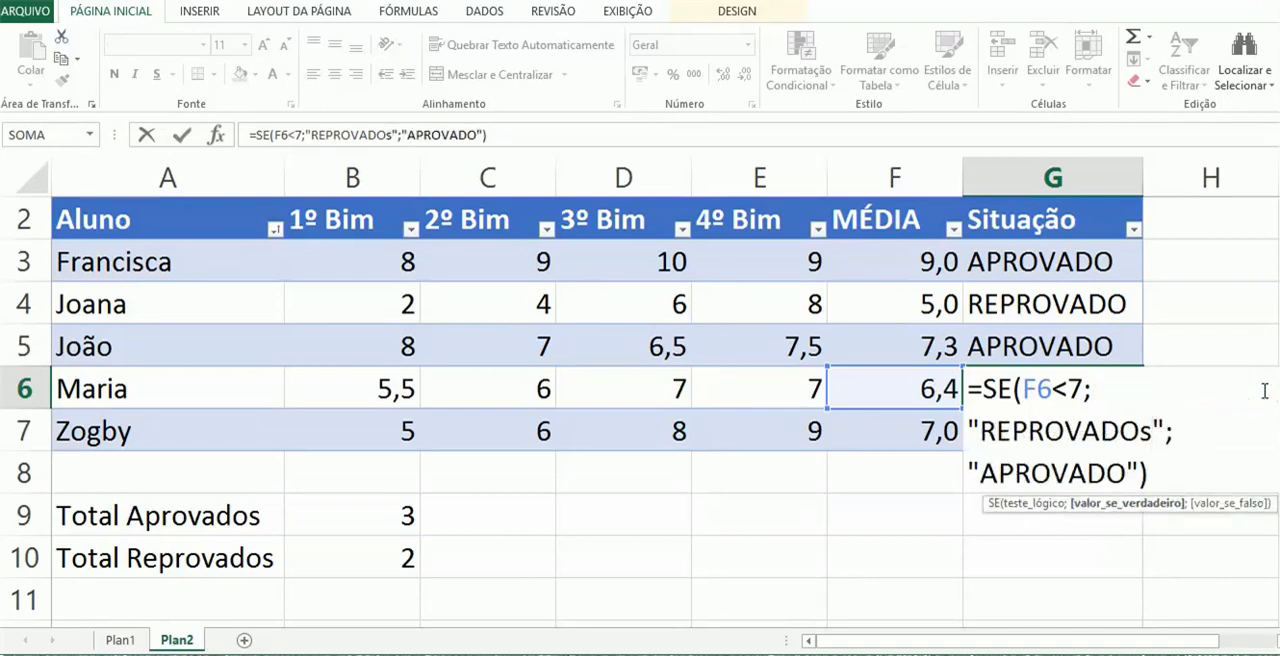
pyautogui.press('Return')
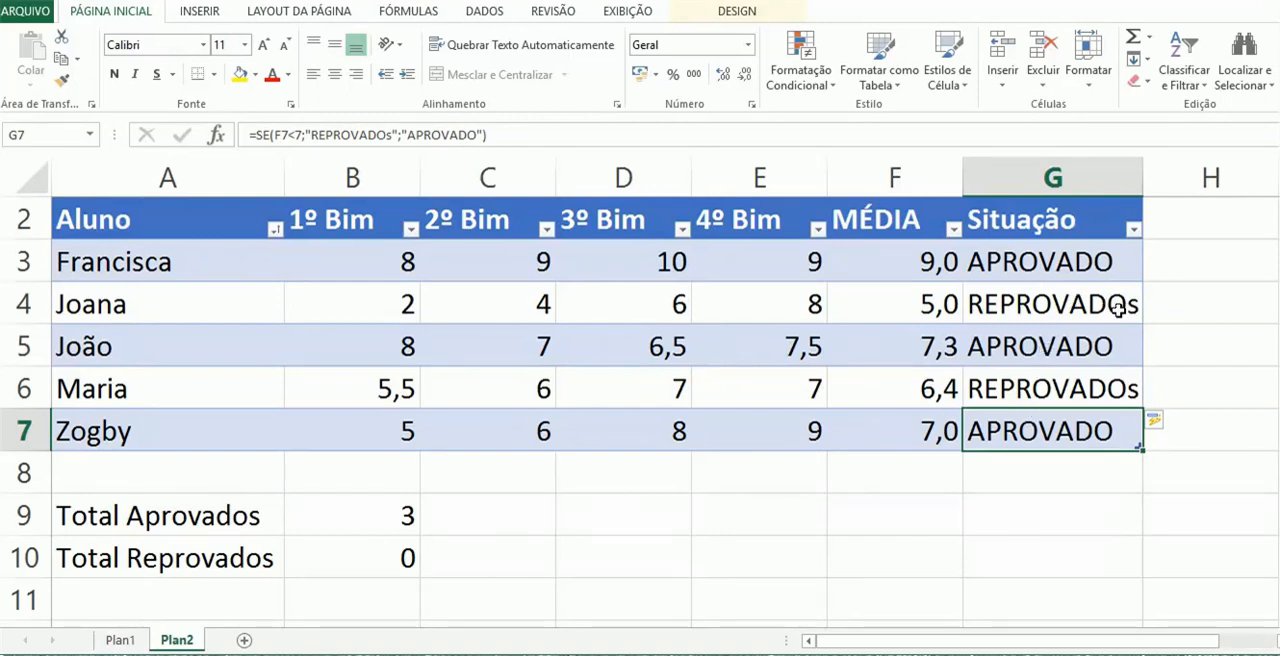
# Examine the "Reprovado" criterion in the CONT.SE formula in B10 without changing it
pyautogui.doubleClick(386, 558)
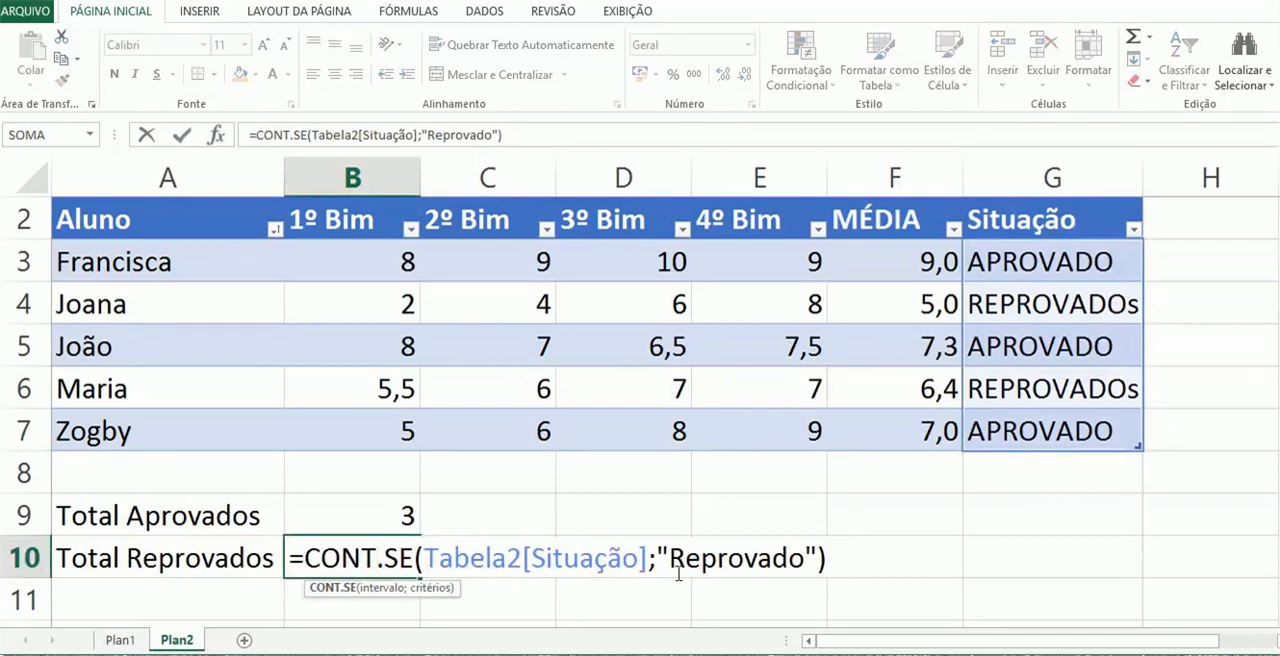
pyautogui.moveTo(676, 558); pyautogui.dragTo(805, 558)
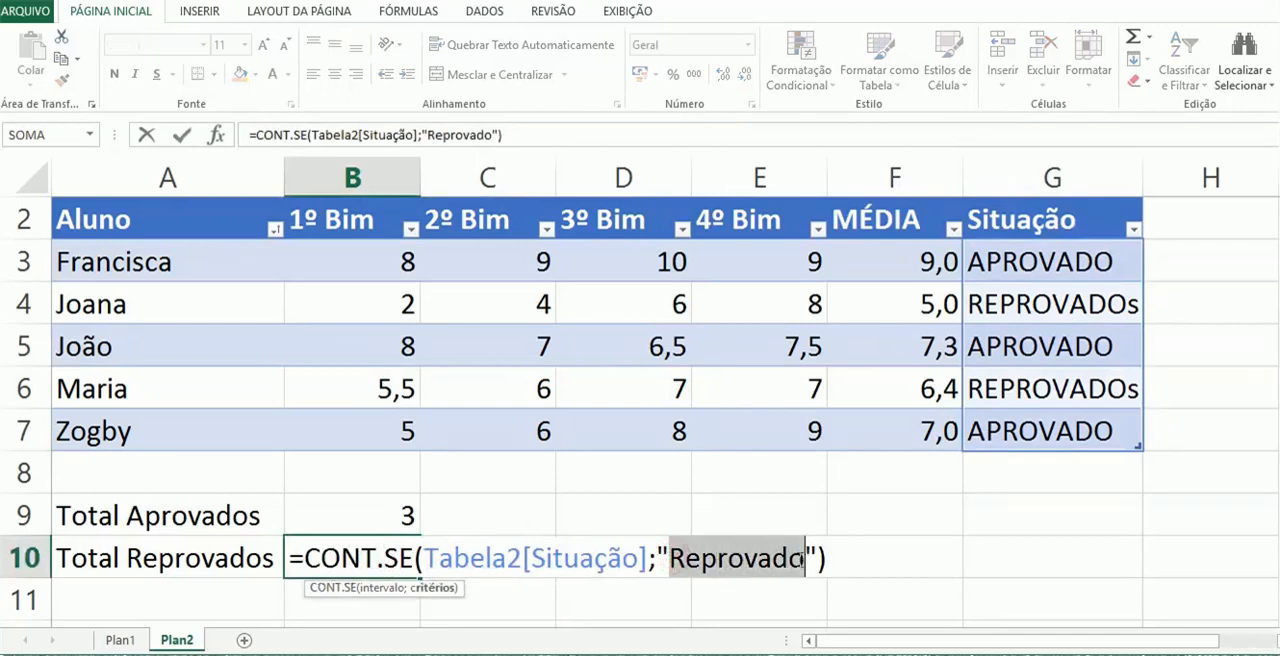
pyautogui.press('Escape')
# Undo the "REPROVADOs" edit throughout the Situação column and select the failed-student count in B10
pyautogui.hotkey('ctrl', 'z')
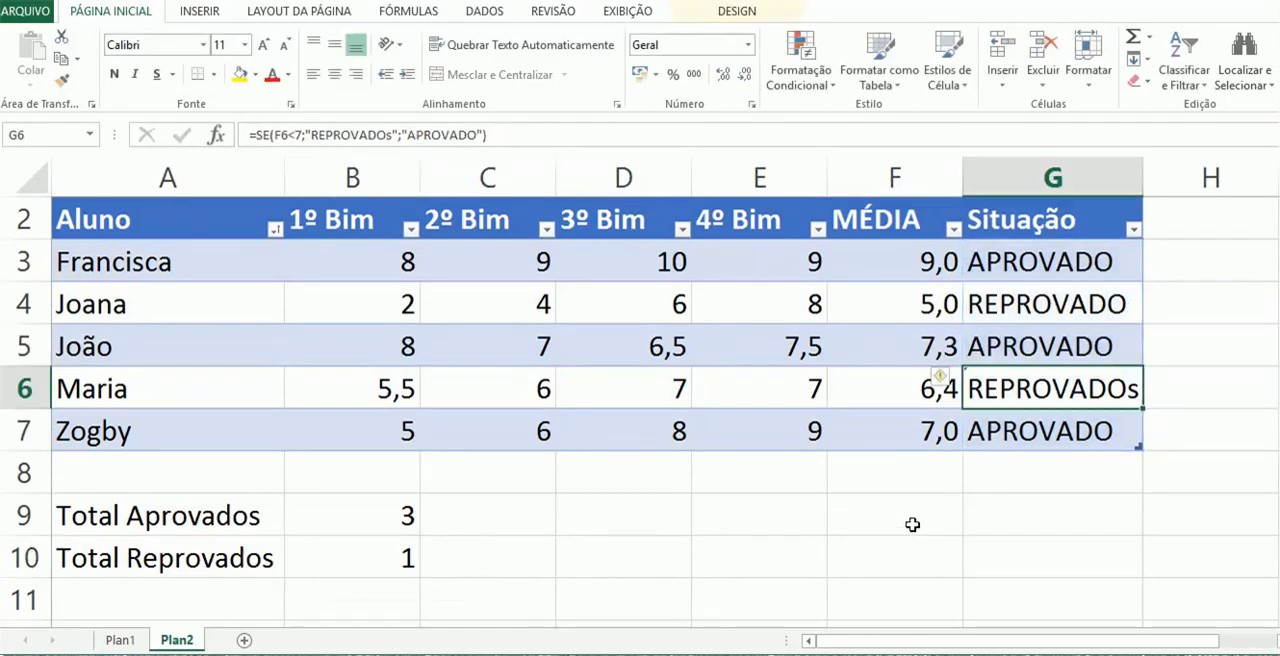
pyautogui.hotkey('ctrl', 'z')
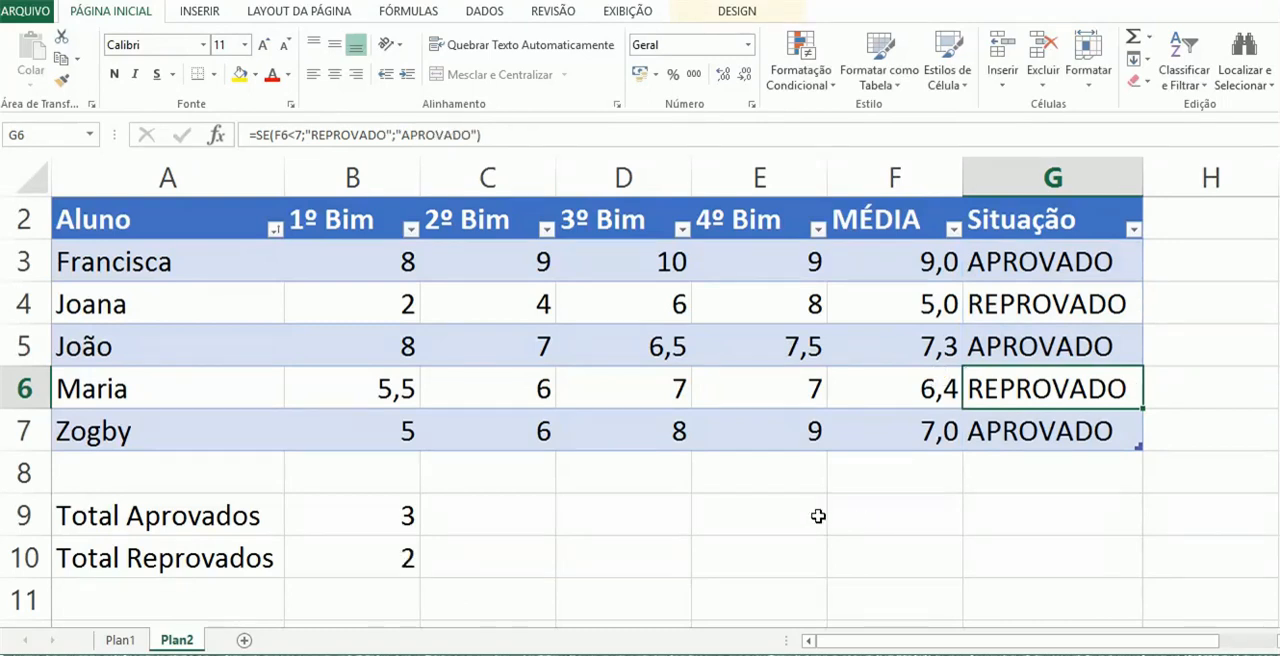
pyautogui.click(375, 552)
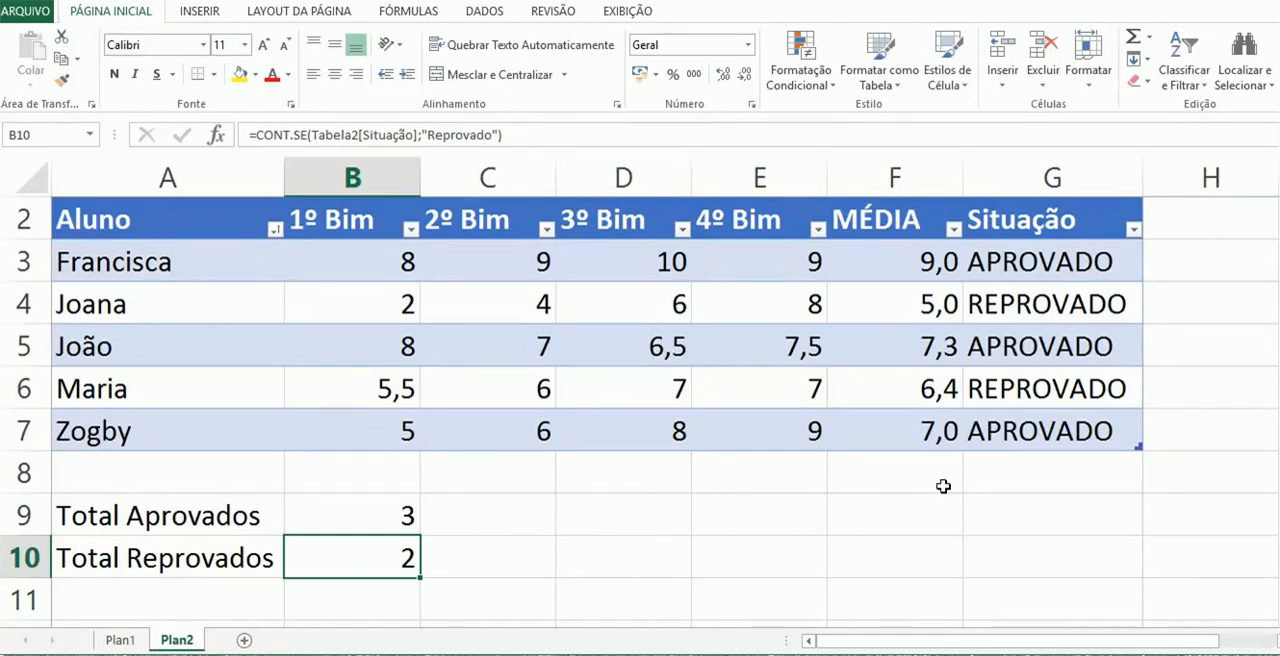
# Add an equal-to conditional formatting rule to G3:G7 for "aprovado" with Preenchimento Verde e Texto Verde Escuro
pyautogui.moveTo(1043, 275); pyautogui.dragTo(1018, 428)
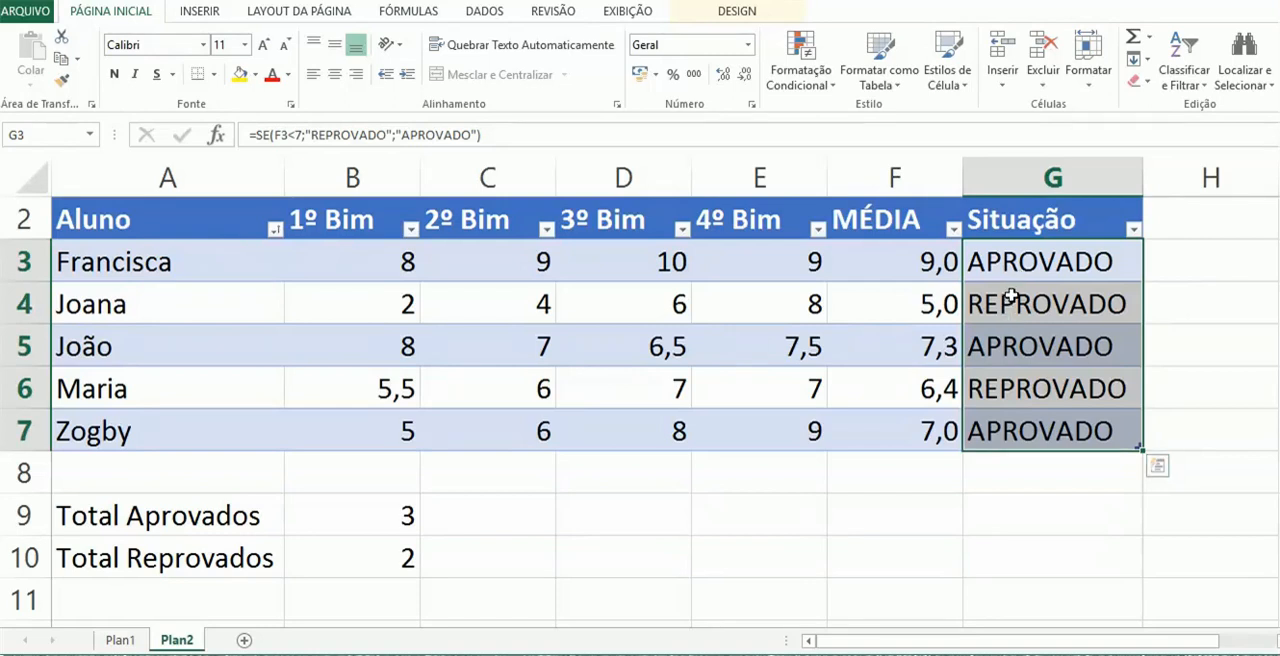
pyautogui.moveTo(1020, 266); pyautogui.dragTo(995, 428)
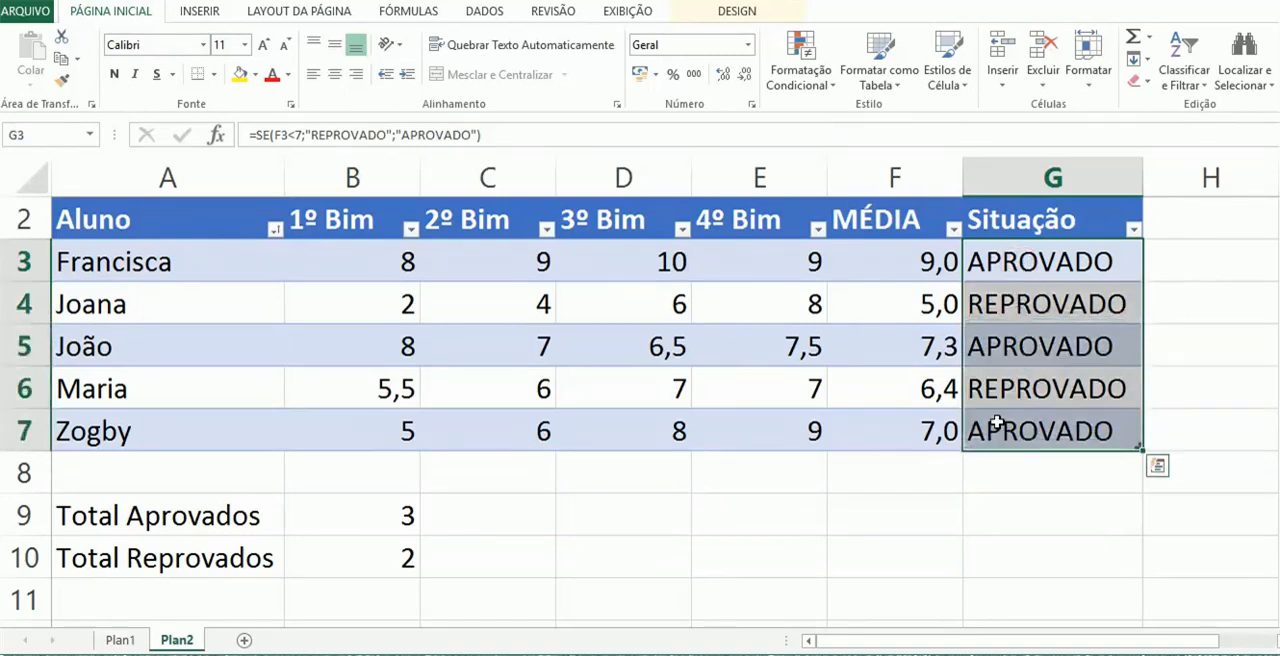
pyautogui.click(815, 88)
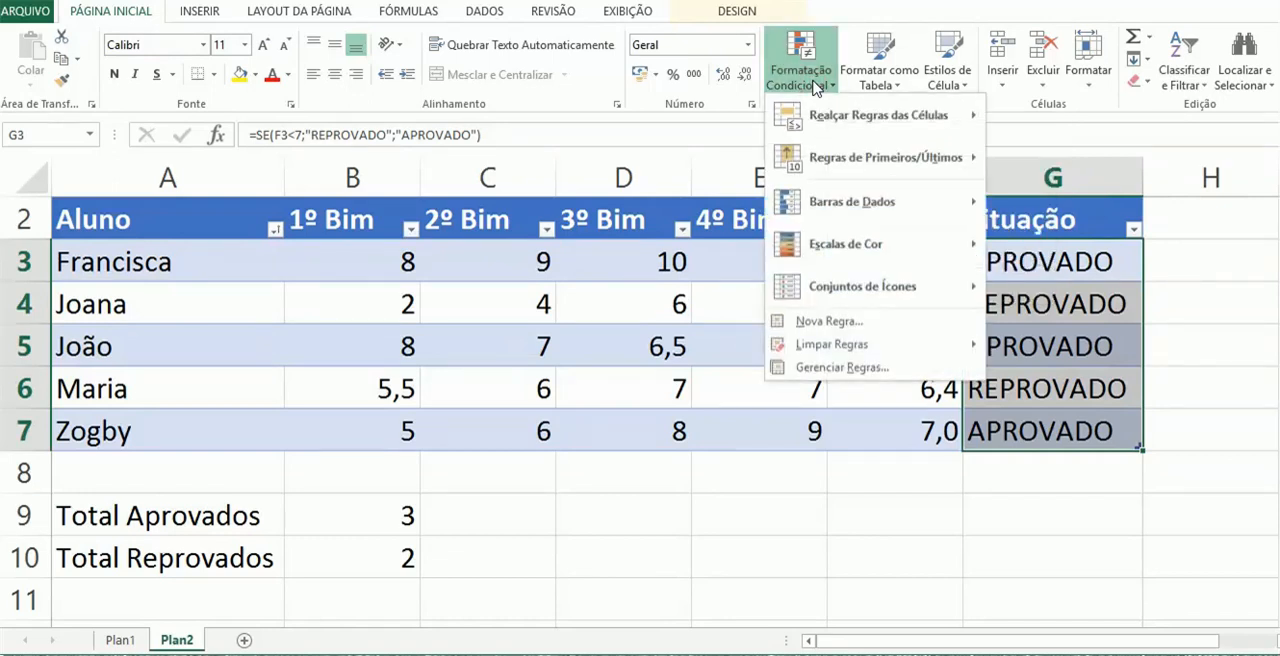
pyautogui.moveTo(845, 125)
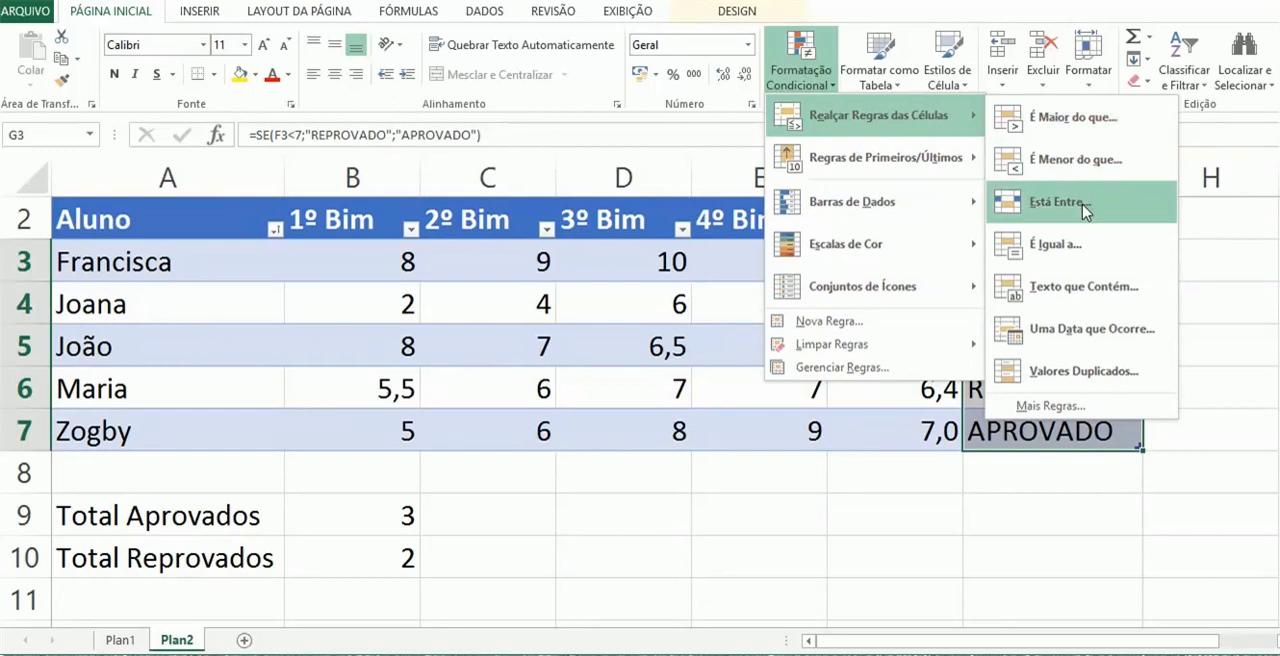
pyautogui.click(1080, 258)
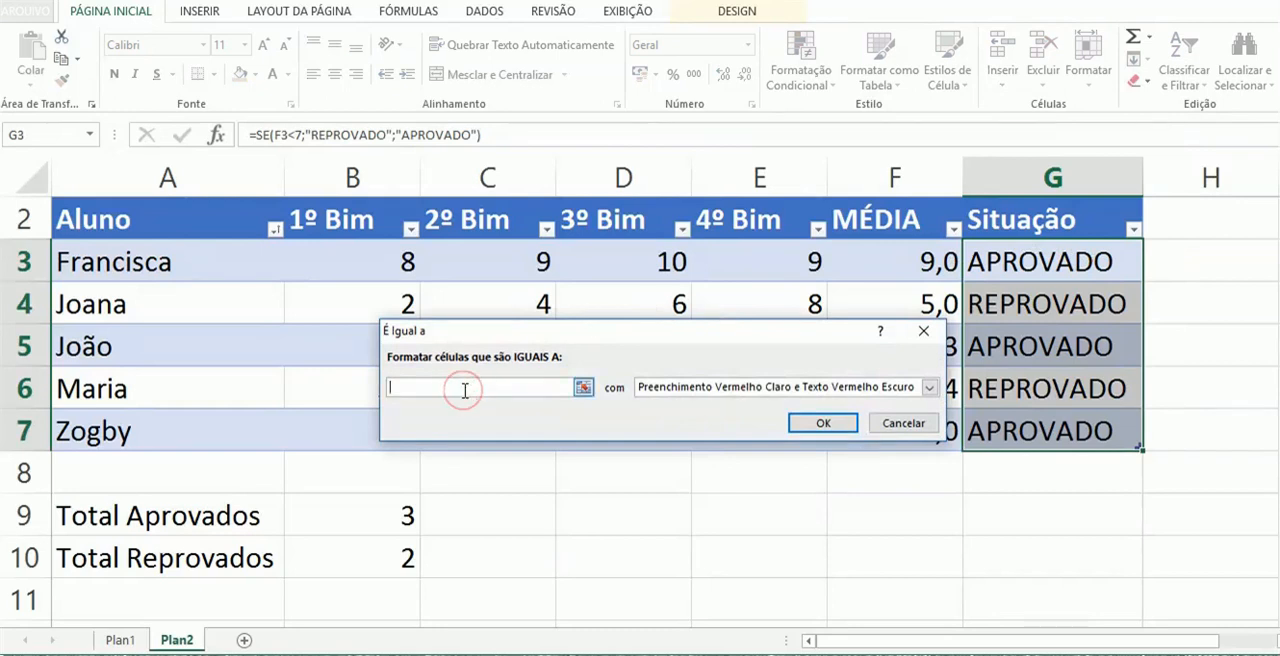
pyautogui.write('aprovado')
pyautogui.click(752, 388)
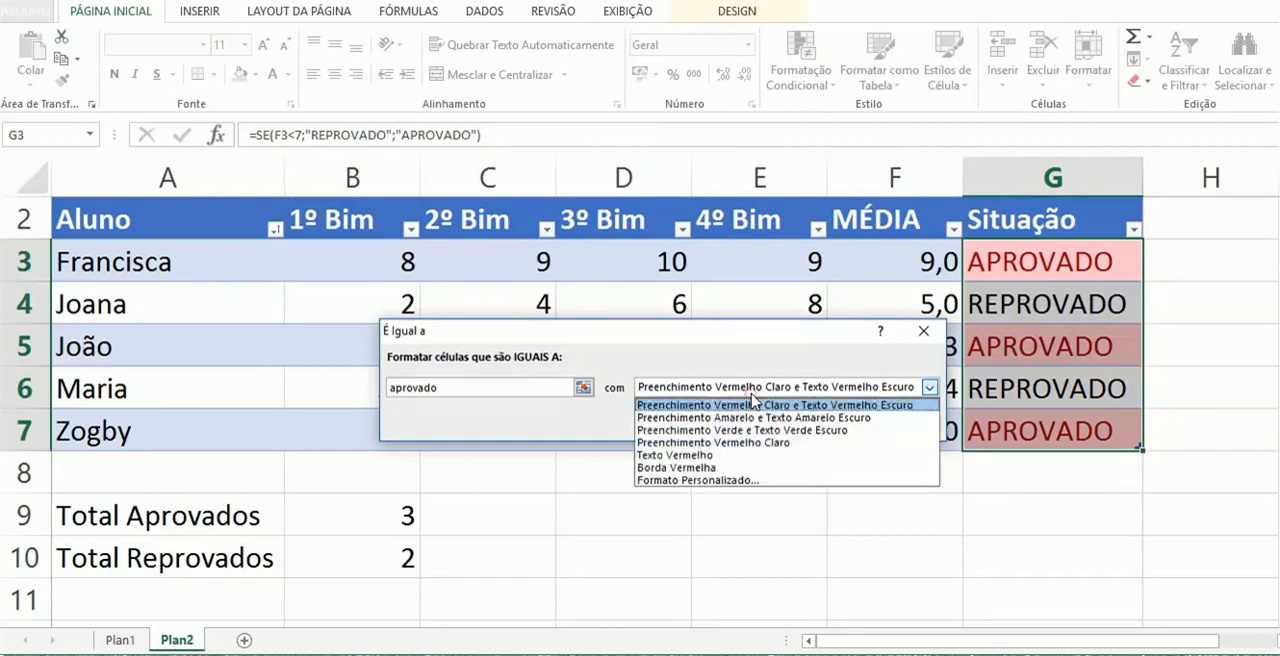
pyautogui.click(743, 430)
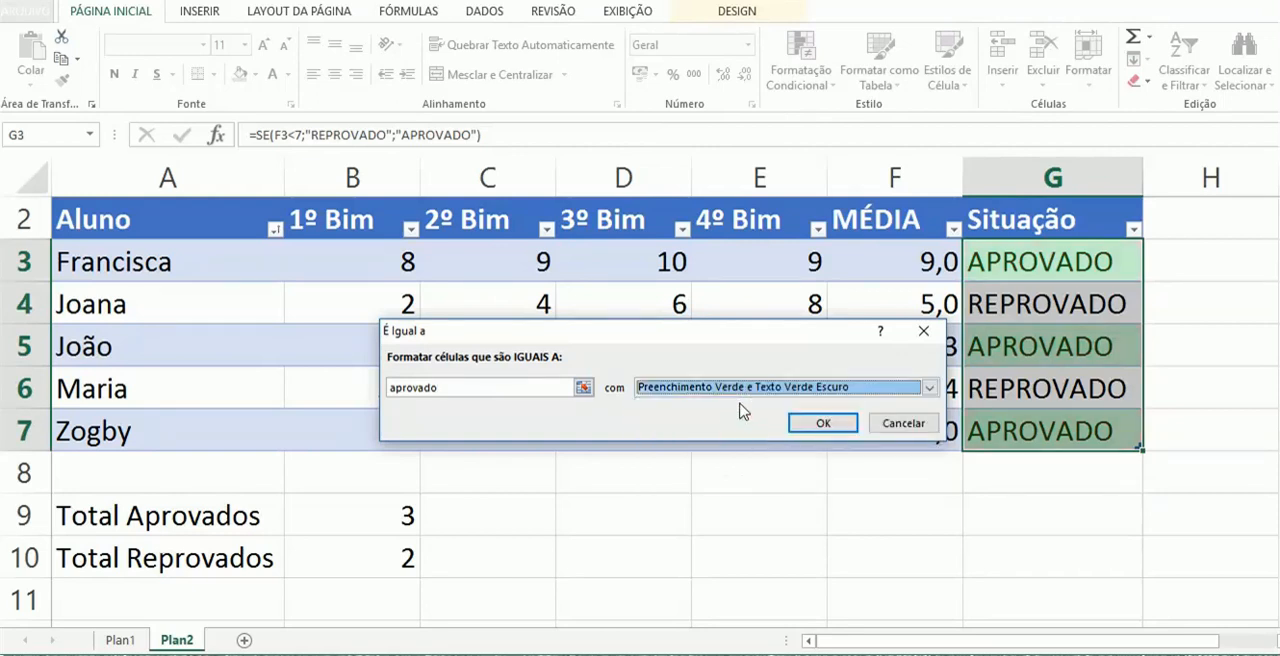
pyautogui.click(808, 428)
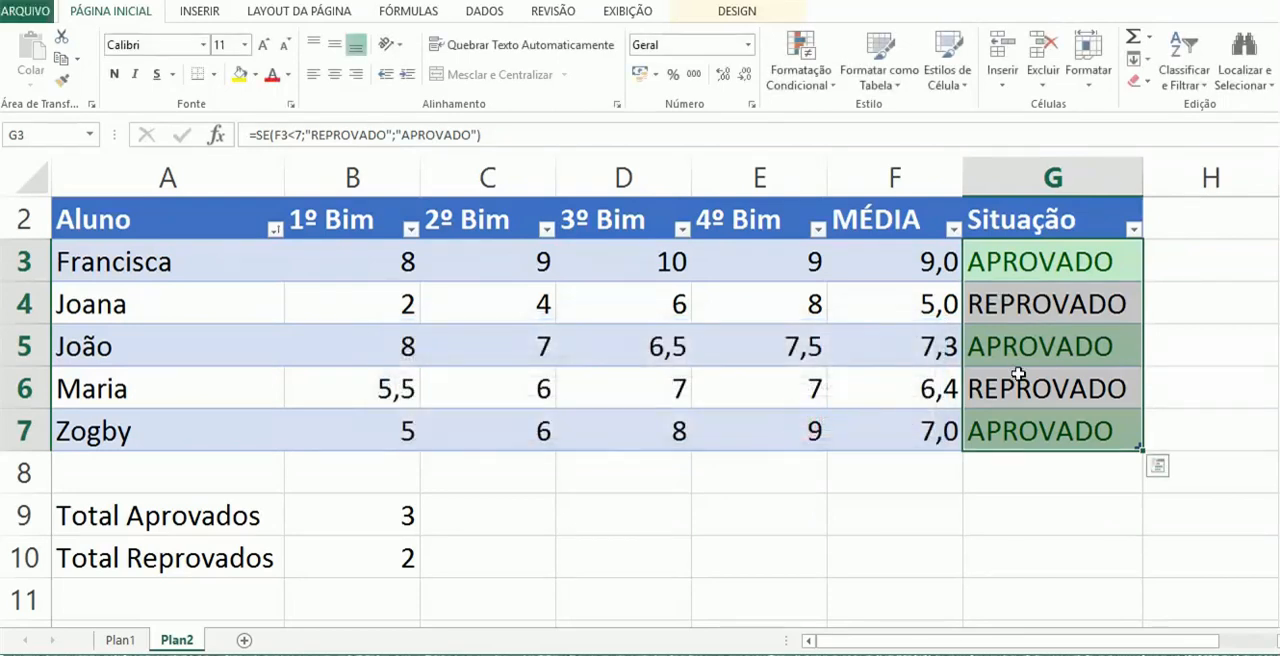
# Add an equal-to conditional formatting rule to G3:G7 for "reprovado" with Preenchimento Vermelho Claro e Texto Vermelho Escuro
pyautogui.click(806, 84)
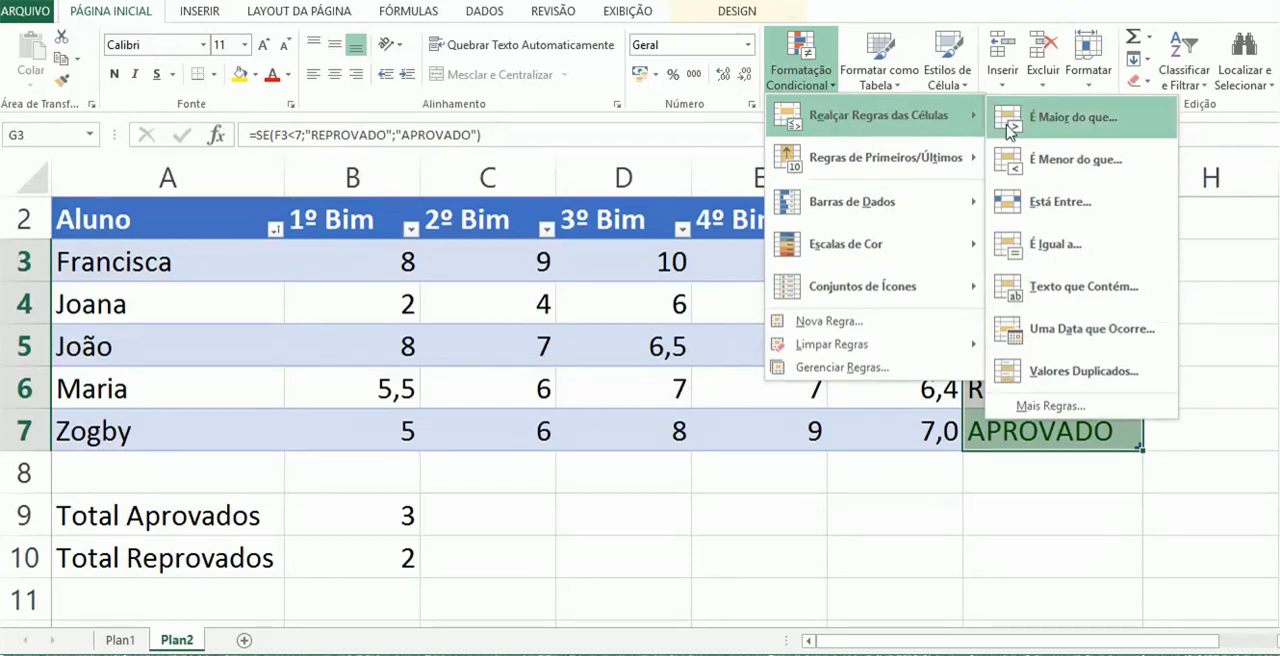
pyautogui.click(1058, 236)
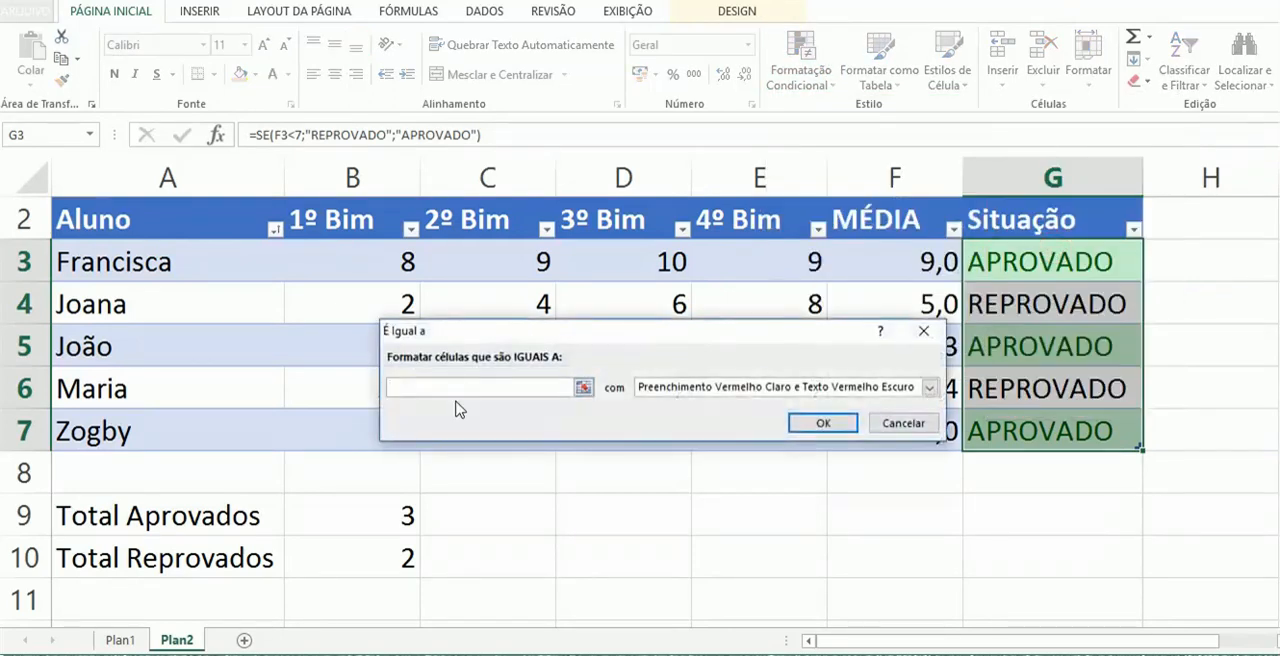
pyautogui.write('reprova')
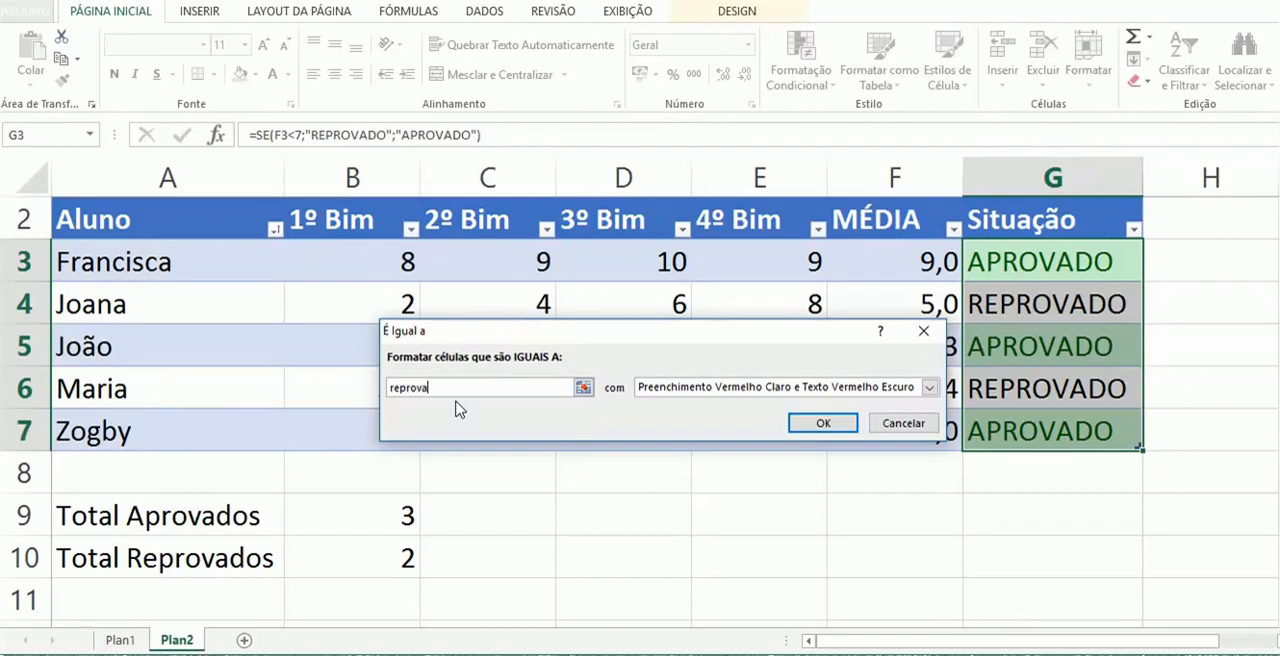
pyautogui.write('do')
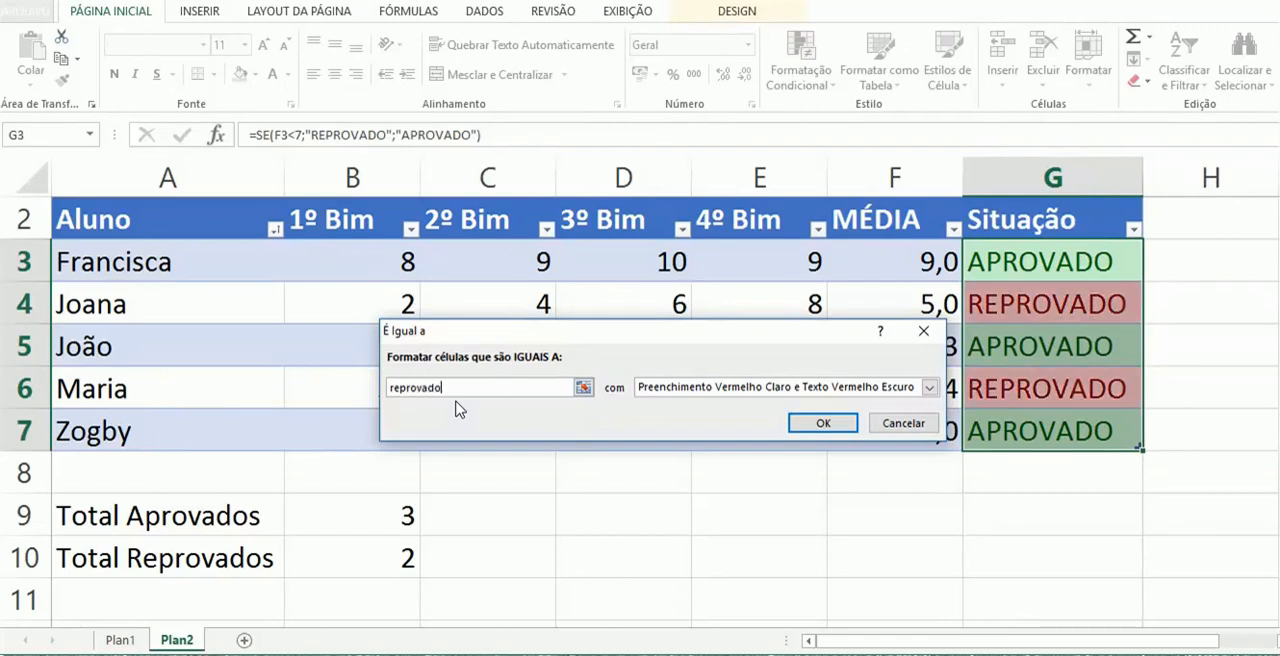
pyautogui.click(823, 423)
pyautogui.click(851, 485)
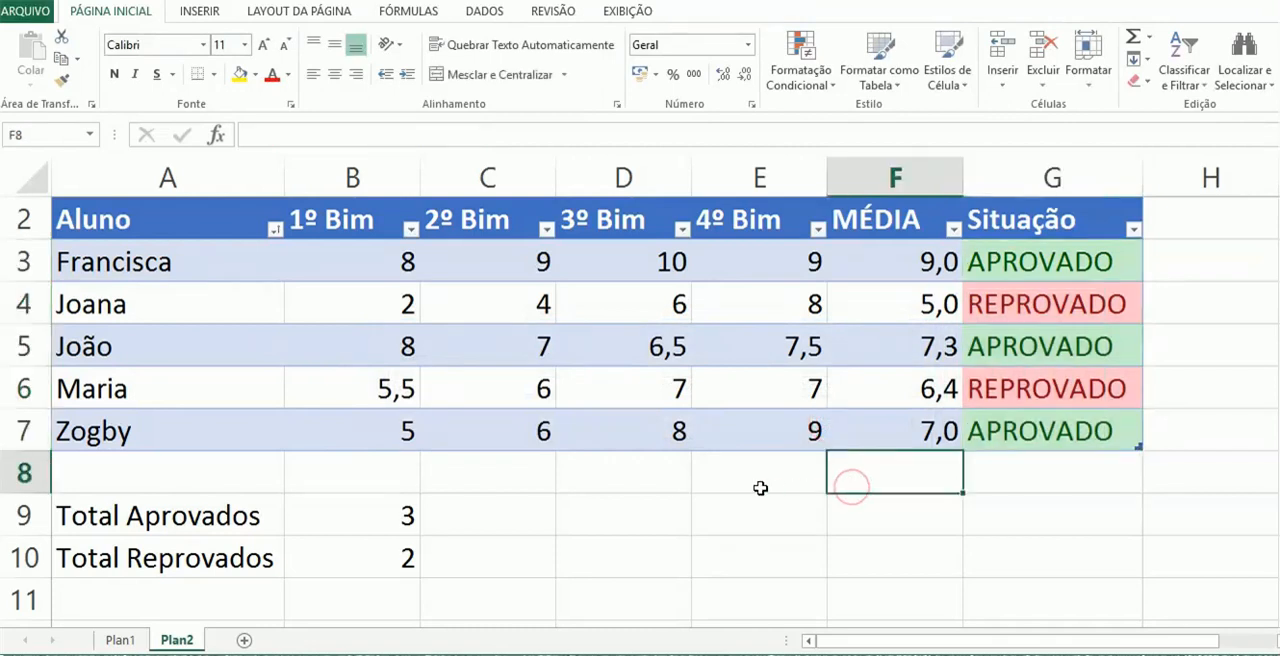
# Review the finished BOLETIM ESCOLAR sheet: the grades, the MÉDIA and Situação formulas, and the totals in B9 and B10
pyautogui.scroll(1, 403, 315)
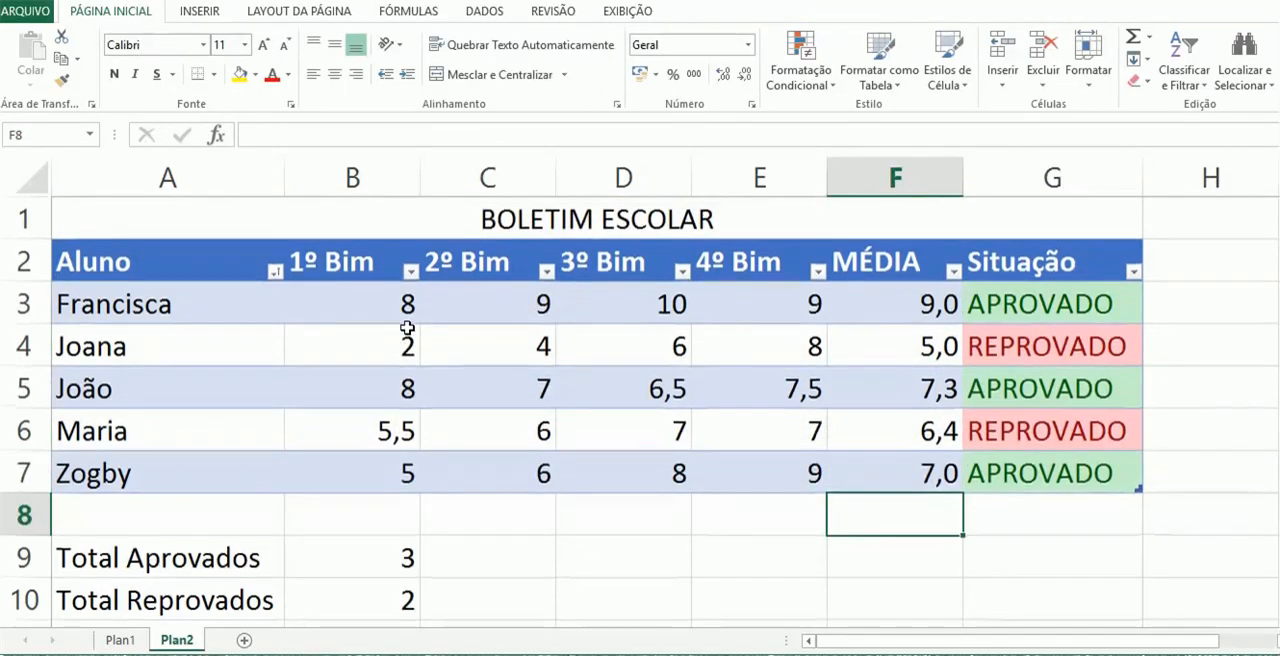
pyautogui.scroll(-1, 582, 454)
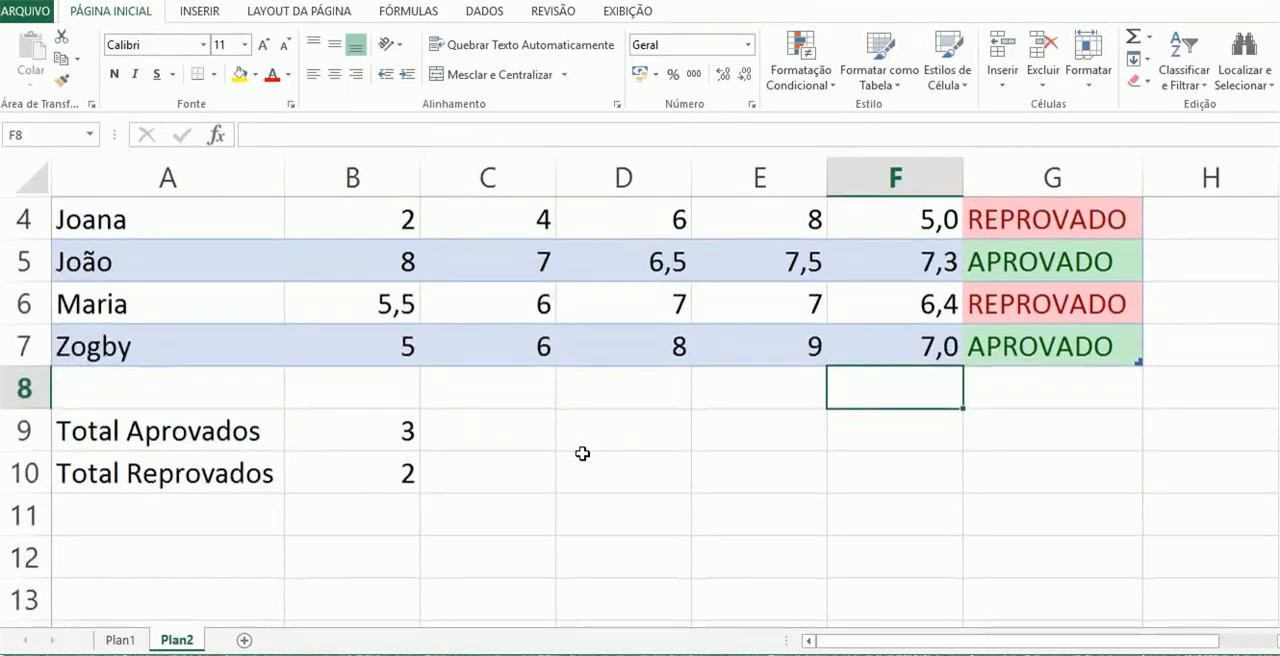
pyautogui.scroll(1, 582, 454)
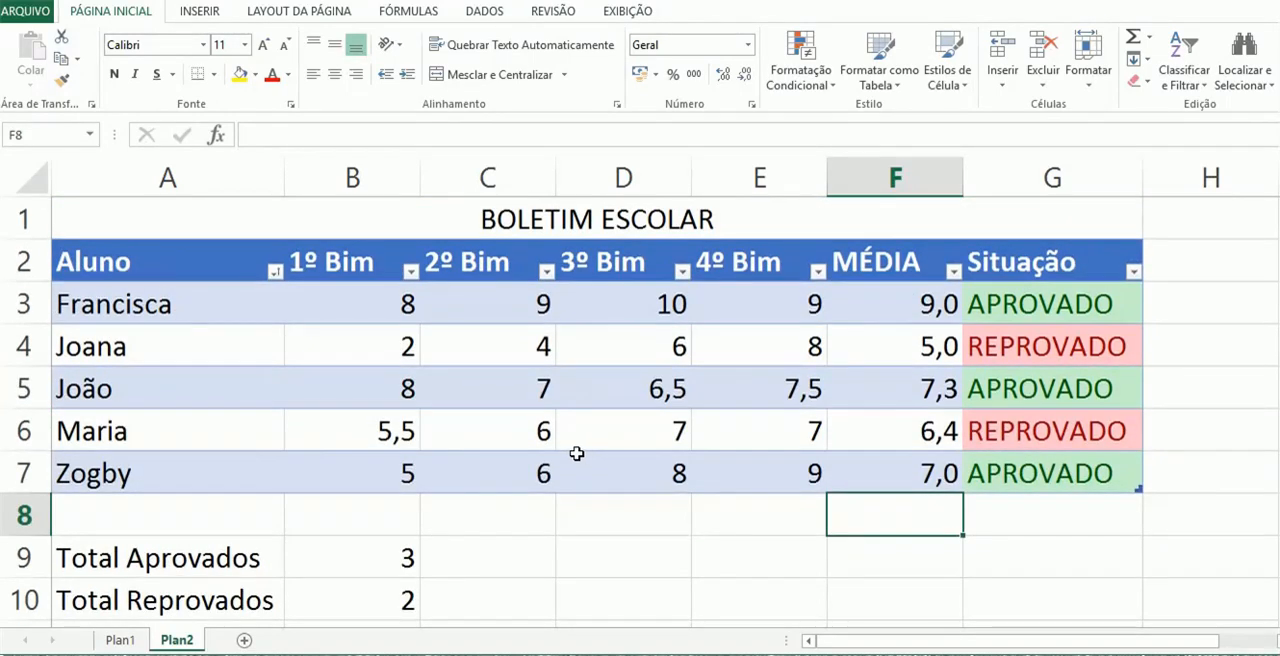
pyautogui.click(579, 440)
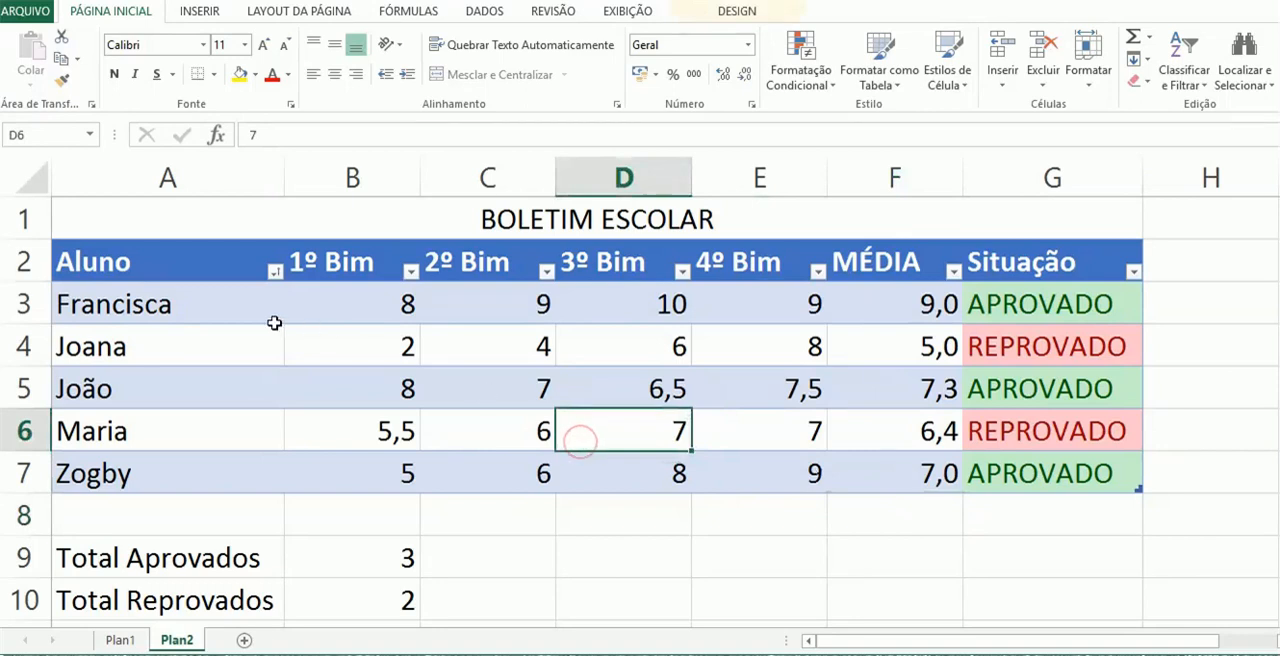
pyautogui.moveTo(223, 303); pyautogui.dragTo(363, 296)
pyautogui.click(915, 308)
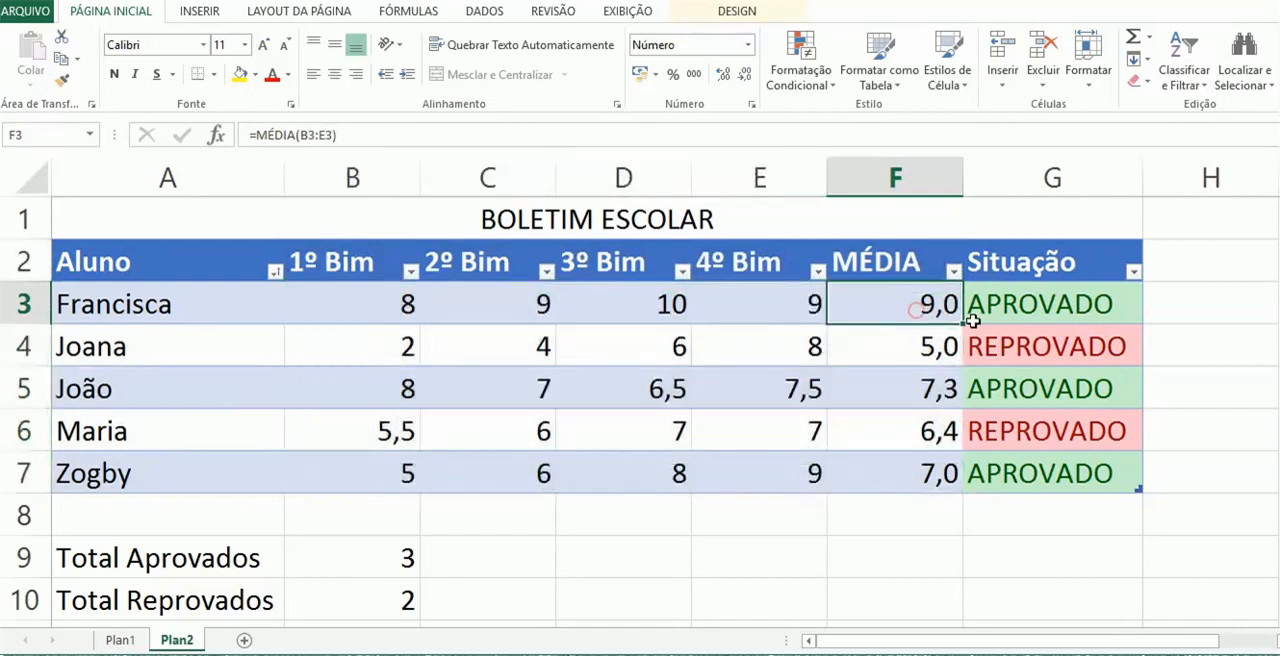
pyautogui.moveTo(995, 303); pyautogui.dragTo(993, 470)
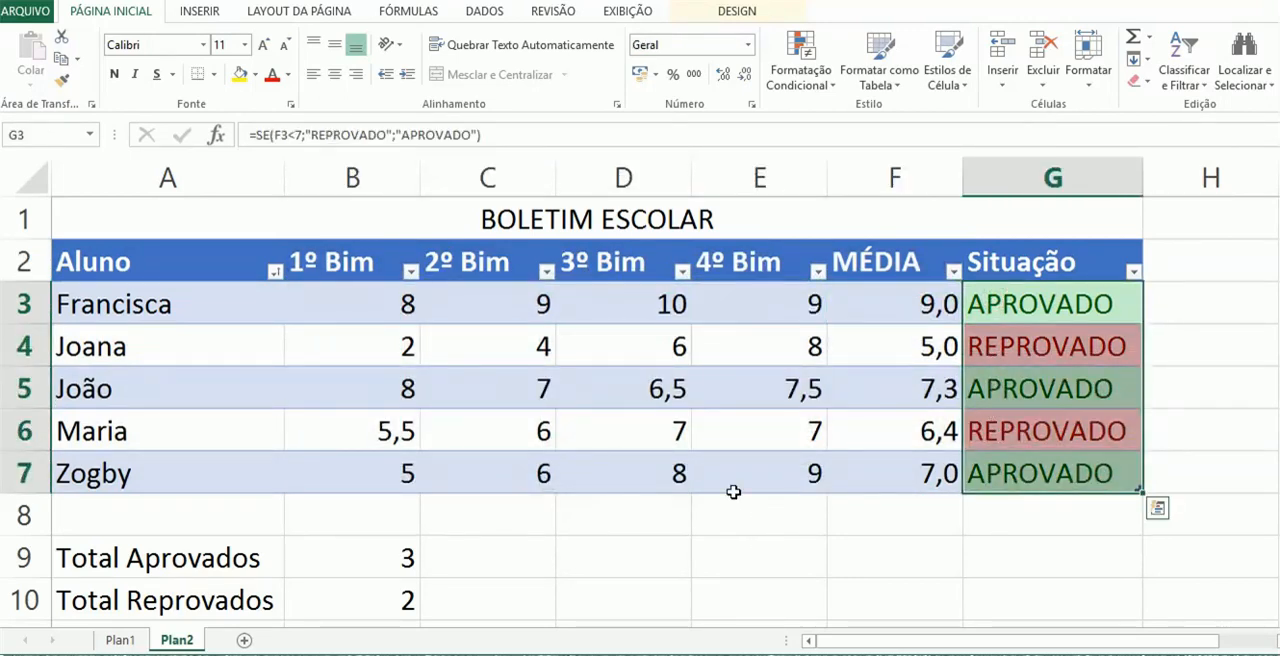
pyautogui.click(312, 560)
pyautogui.click(312, 597)
pyautogui.click(322, 551)
pyautogui.click(321, 593)
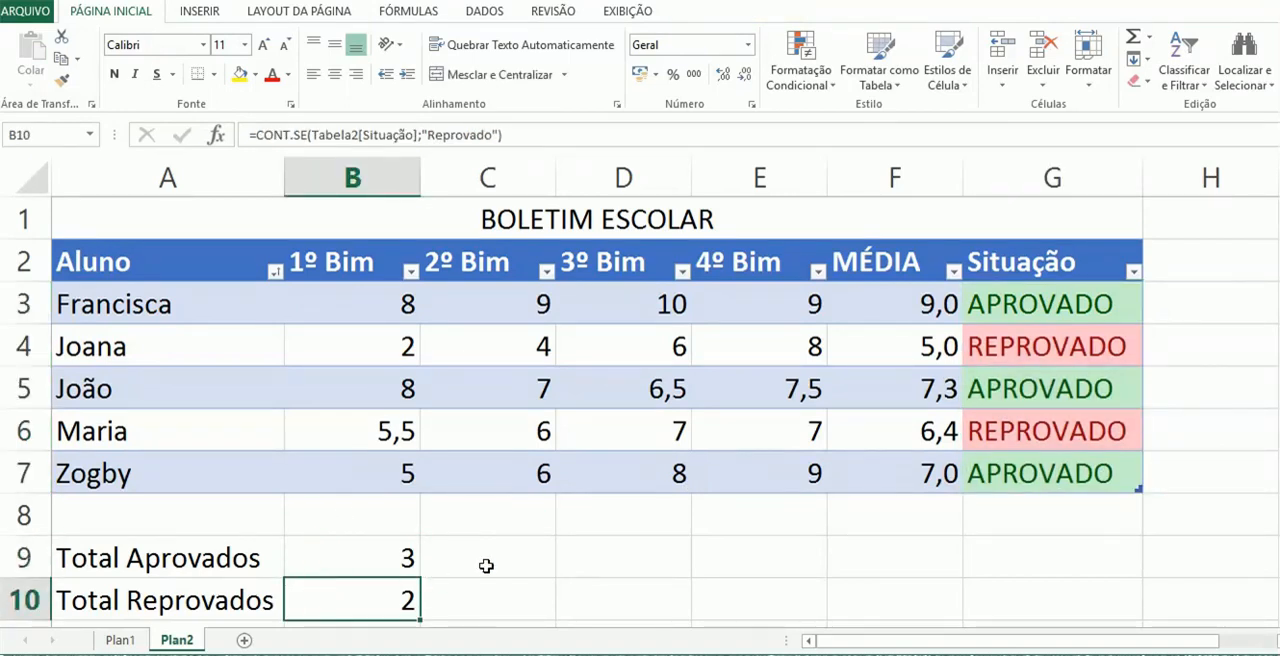